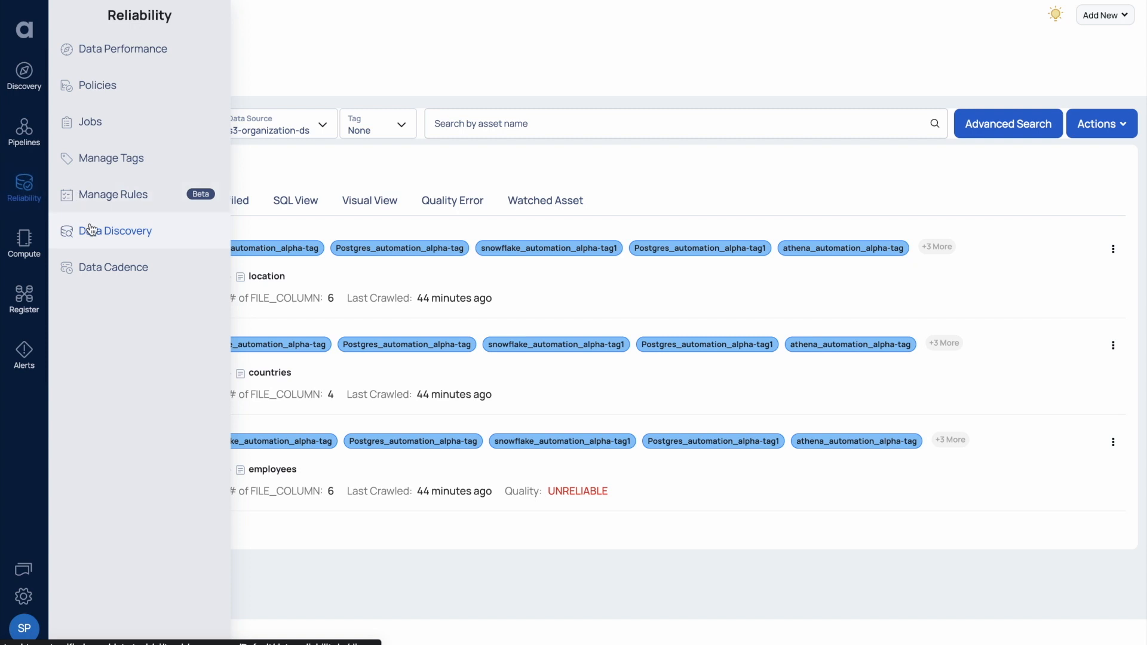
# Go to Reliability > Data Discovery to list the location, countries and employees file assets.
pyautogui.click(90, 230)
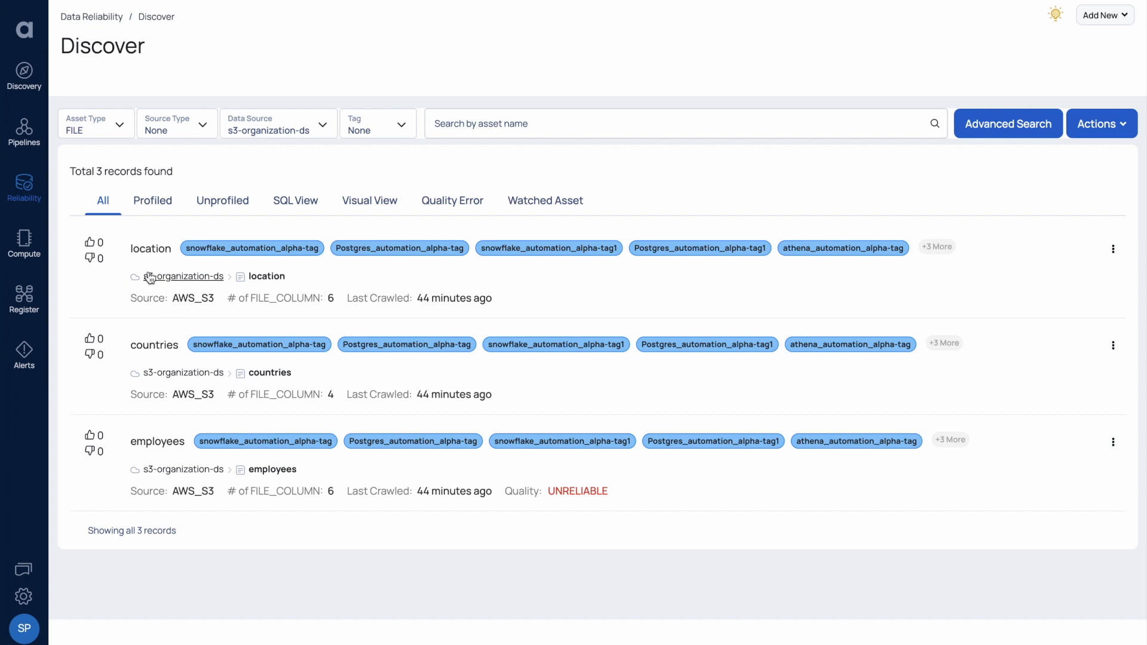
# Open the employees asset's details and bring up its actions menu.
pyautogui.click(161, 445)
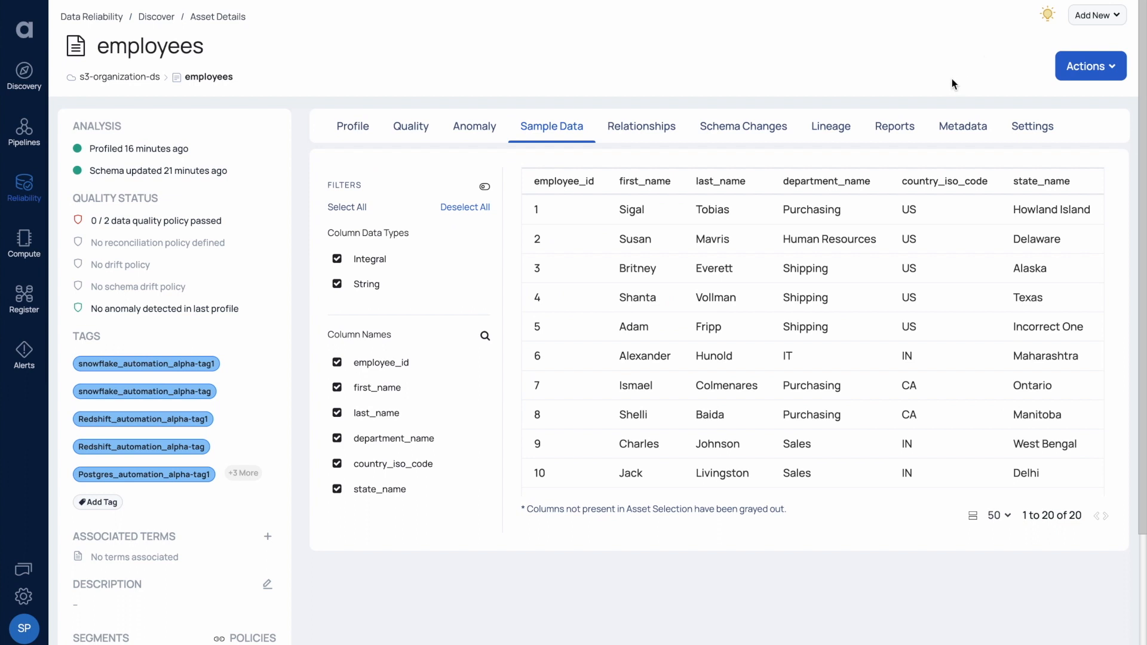
pyautogui.click(1088, 66)
# Edit the DQ_LOOKUP_UI_DRIVEN_RULE_FILTER_SUPPORT policy and locate its country_iso_code Look Up rule.
pyautogui.moveTo(1067, 121)
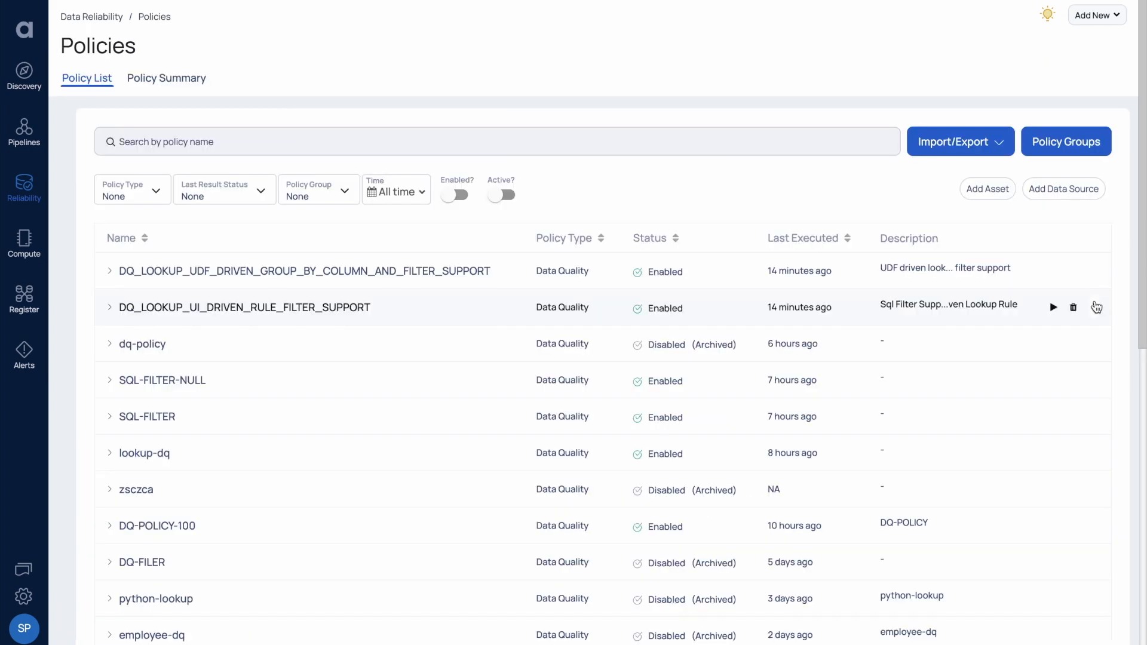
pyautogui.click(1095, 306)
pyautogui.click(1027, 361)
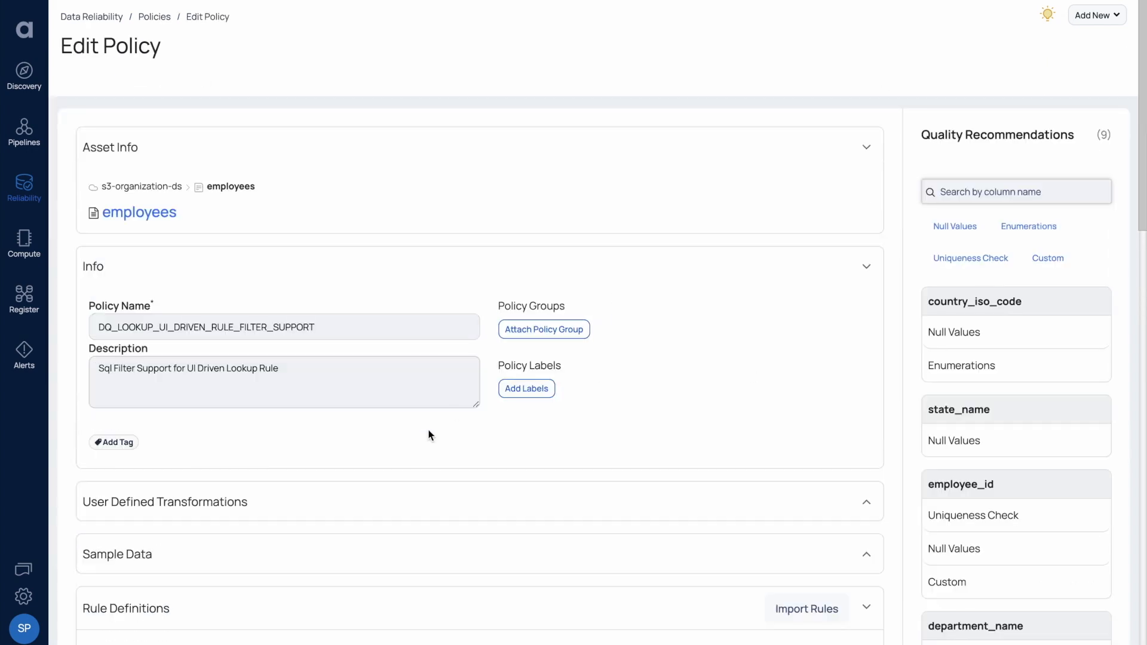
pyautogui.scroll(-10, 428, 435)
pyautogui.scroll(-2, 428, 436)
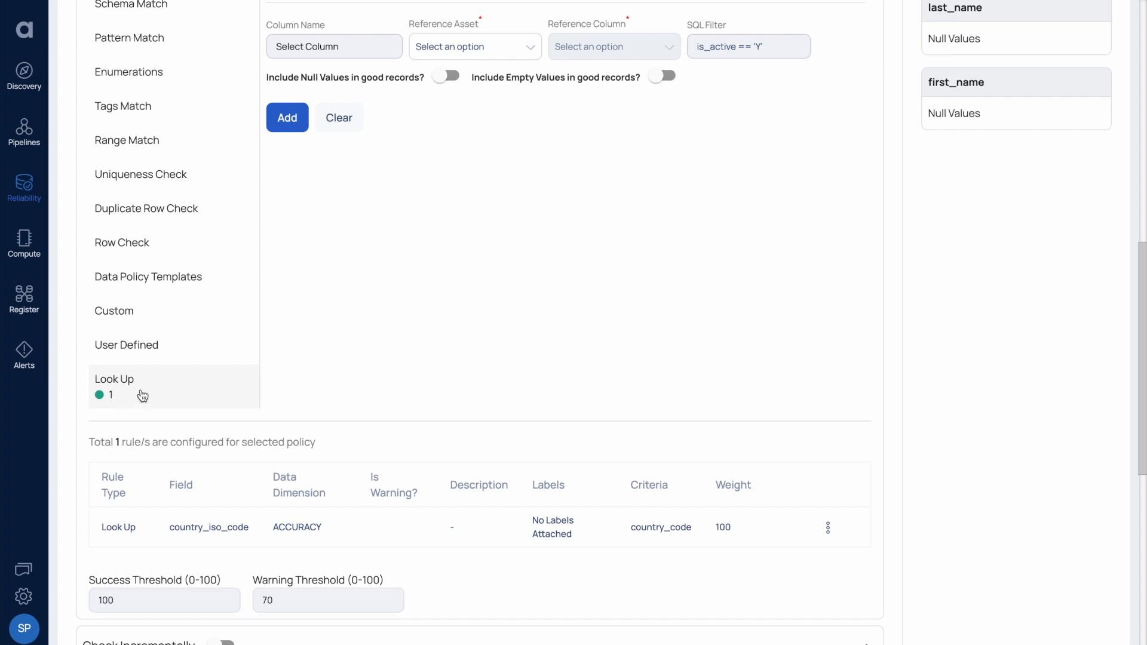
pyautogui.scroll(1, 255, 356)
pyautogui.scroll(2, 255, 356)
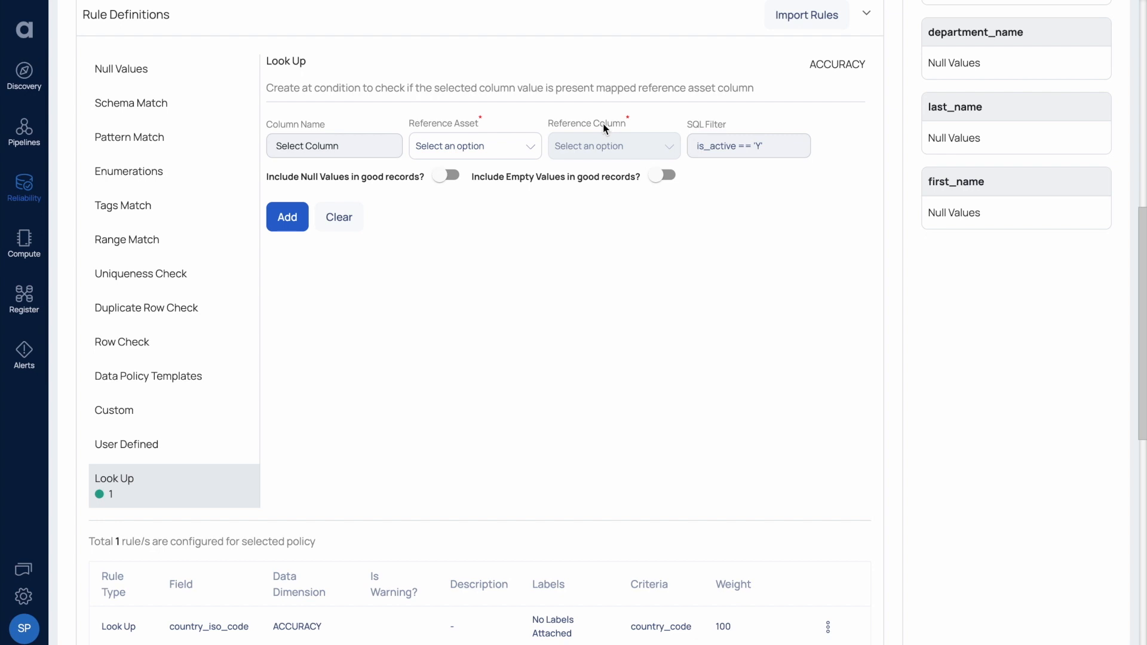
# Set the Look Up rule to check country_iso_code against the countries asset's country_code.
pyautogui.click(342, 143)
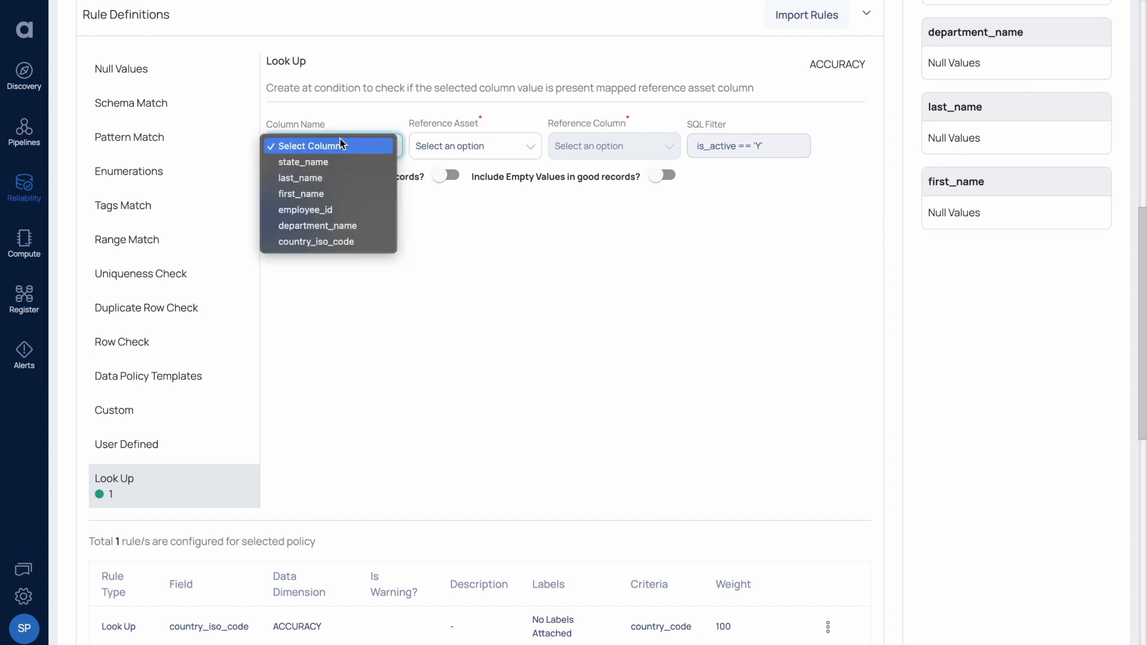
pyautogui.click(333, 242)
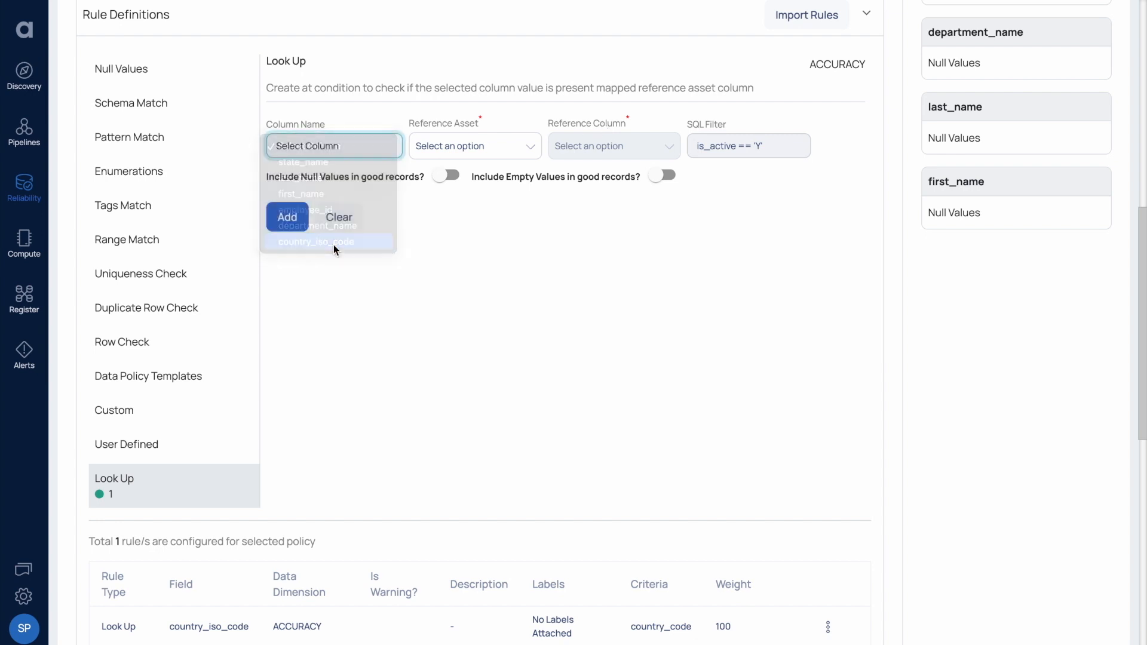
pyautogui.click(430, 146)
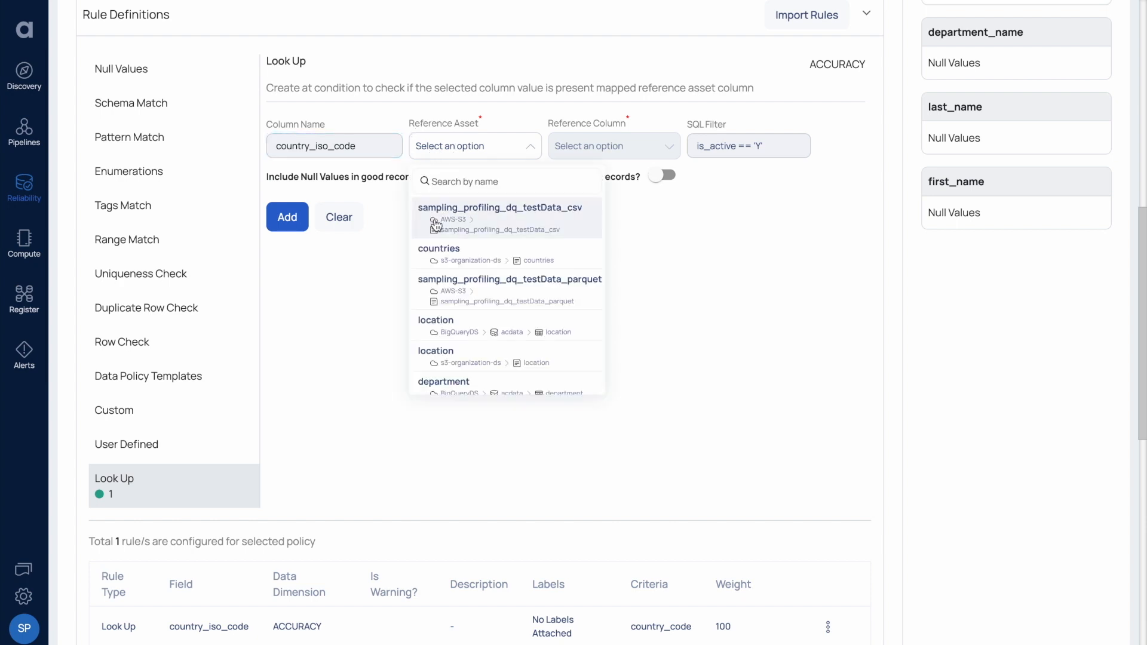
pyautogui.click(435, 263)
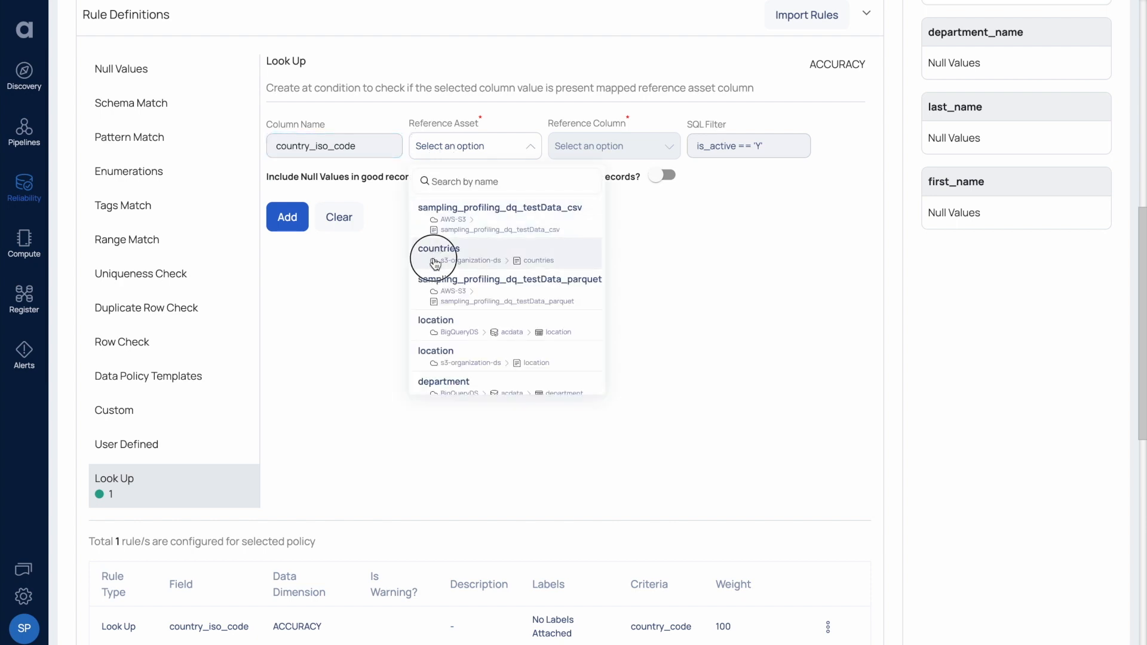
pyautogui.click(592, 150)
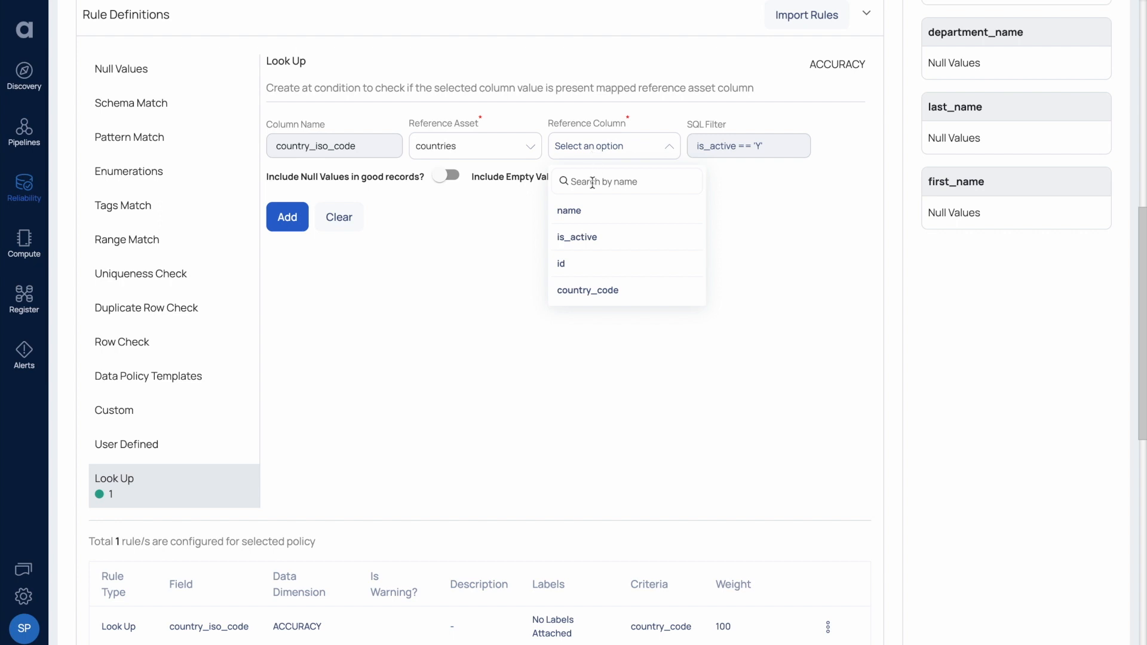
pyautogui.click(578, 294)
# Enter the SQL filter is_active == true for the Look Up rule.
pyautogui.click(710, 148)
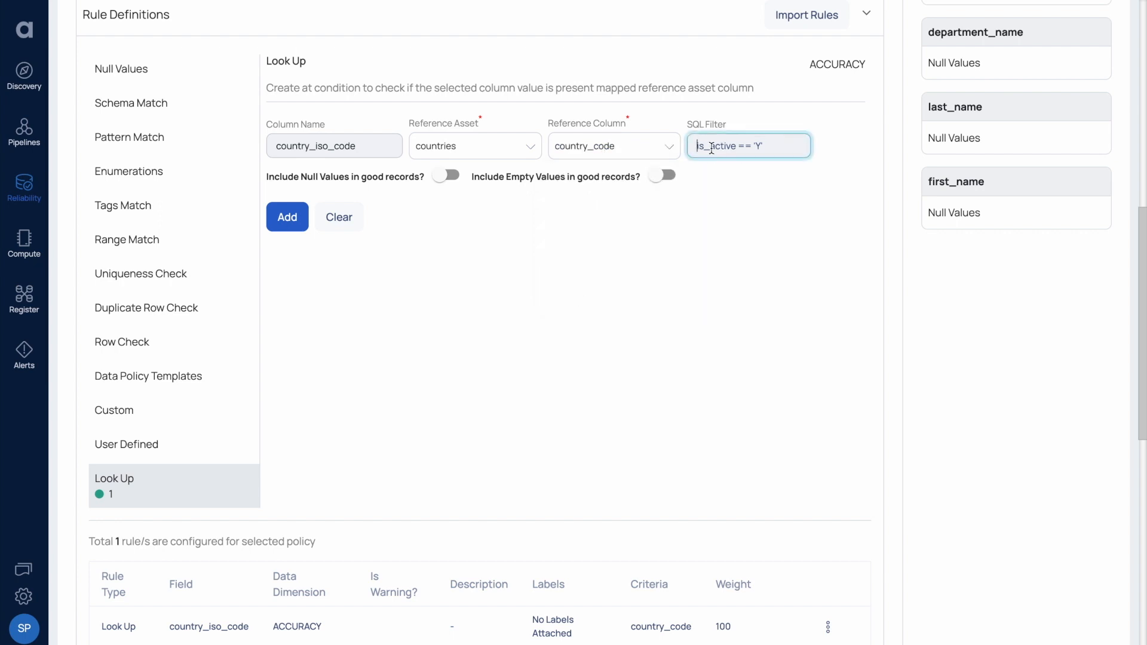
pyautogui.write('IS_')
pyautogui.press('BackSpace')
pyautogui.press('BackSpace')
pyautogui.press('BackSpace')
pyautogui.write('is_acrtive == tur')
pyautogui.press('BackSpace')
pyautogui.press('BackSpace')
pyautogui.write('ru')
pyautogui.tripleClick(746, 147)
pyautogui.click(777, 145)
# Back on the Policies list, open the DQ_LOOKUP_UI_DRIVEN_RULE_FILTER_SUPPORT run results.
pyautogui.scroll(-3, 307, 333)
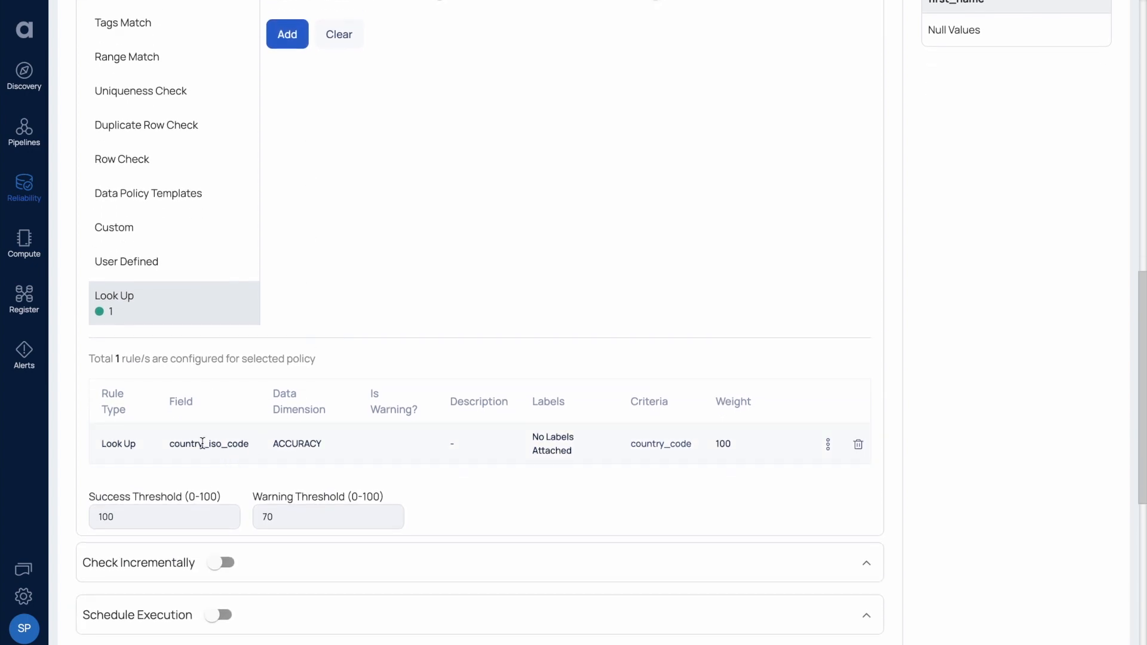
pyautogui.scroll(-10, 168, 427)
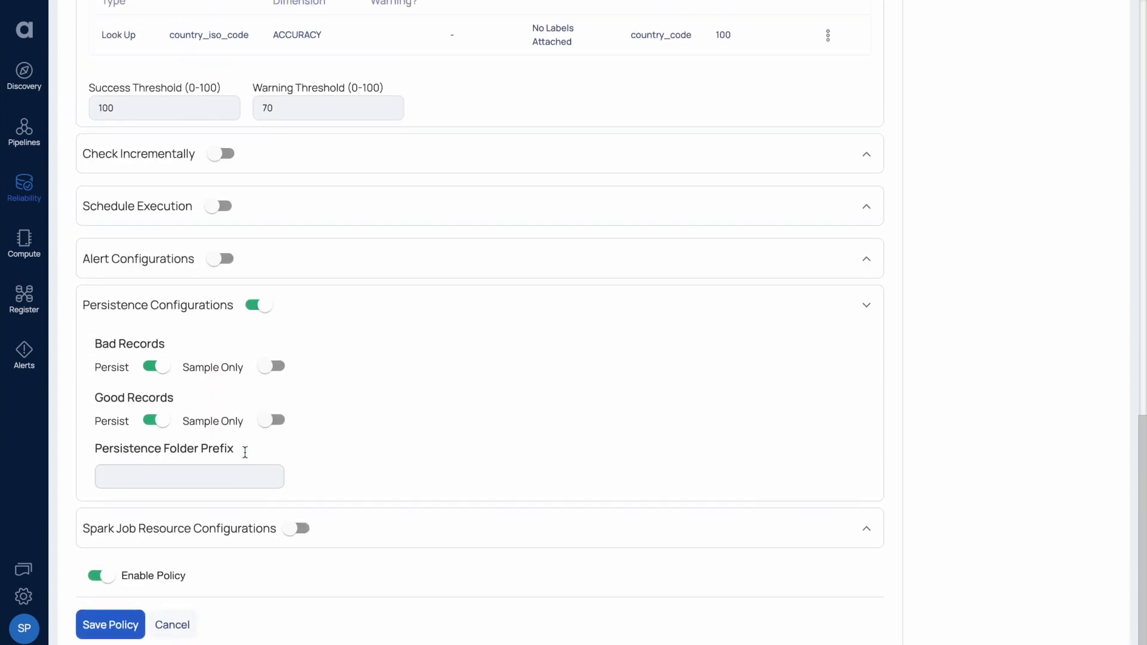
pyautogui.scroll(15, 243, 448)
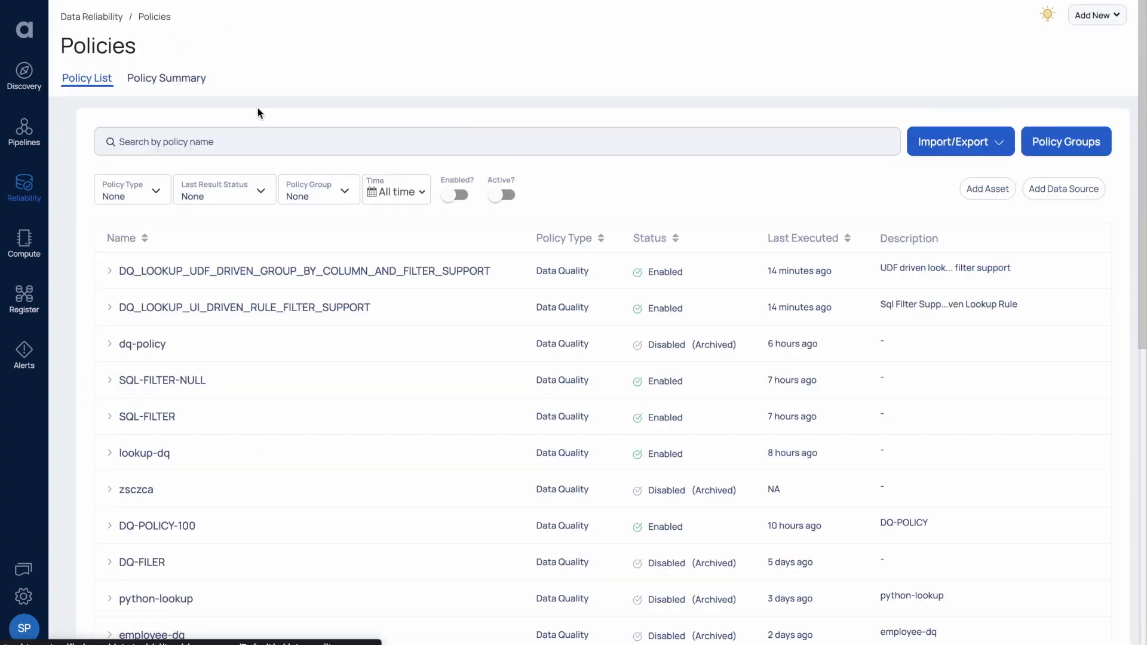
pyautogui.click(335, 307)
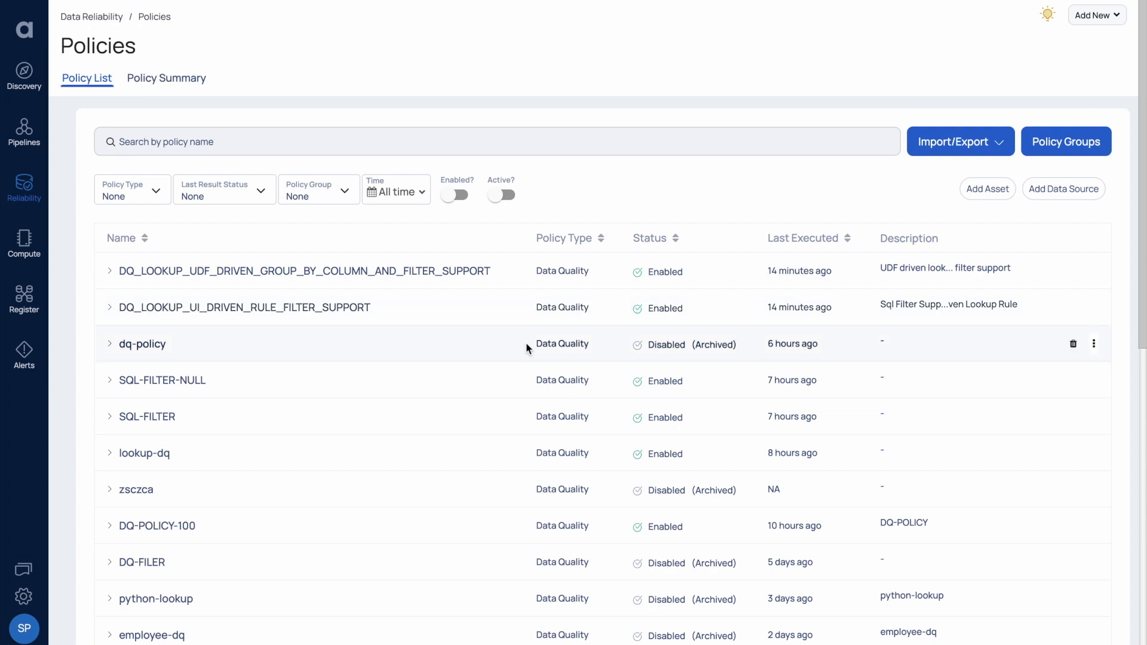
# Review the 50% failed run and the rows violating the country_iso_code lookup.
pyautogui.scroll(-2, 334, 303)
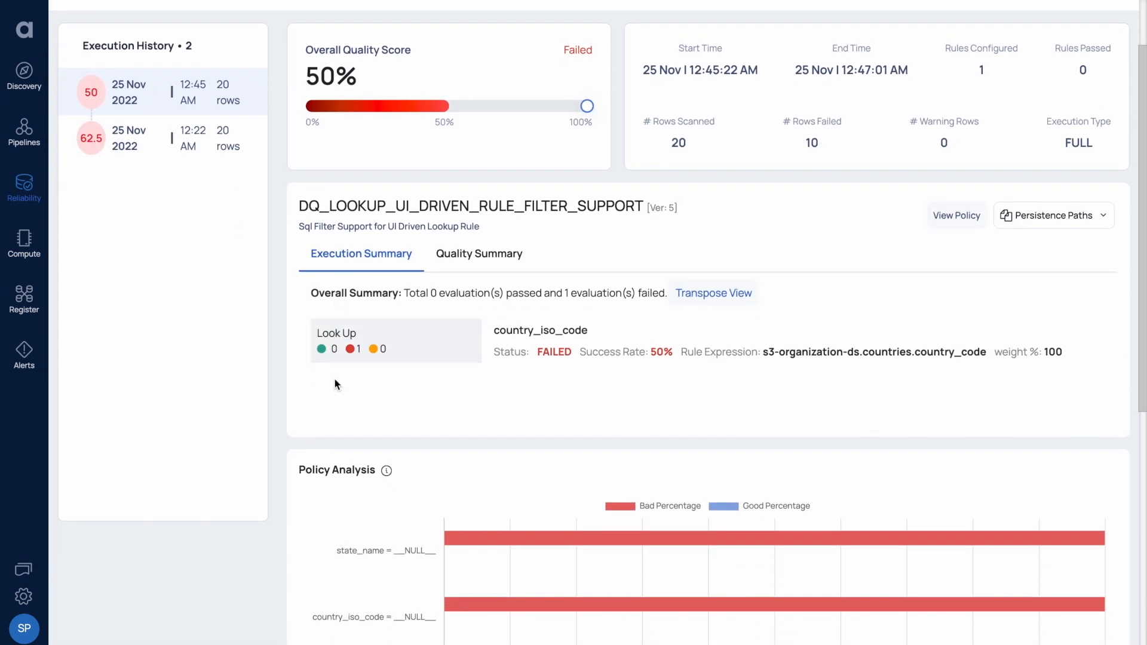
pyautogui.scroll(-1, 334, 379)
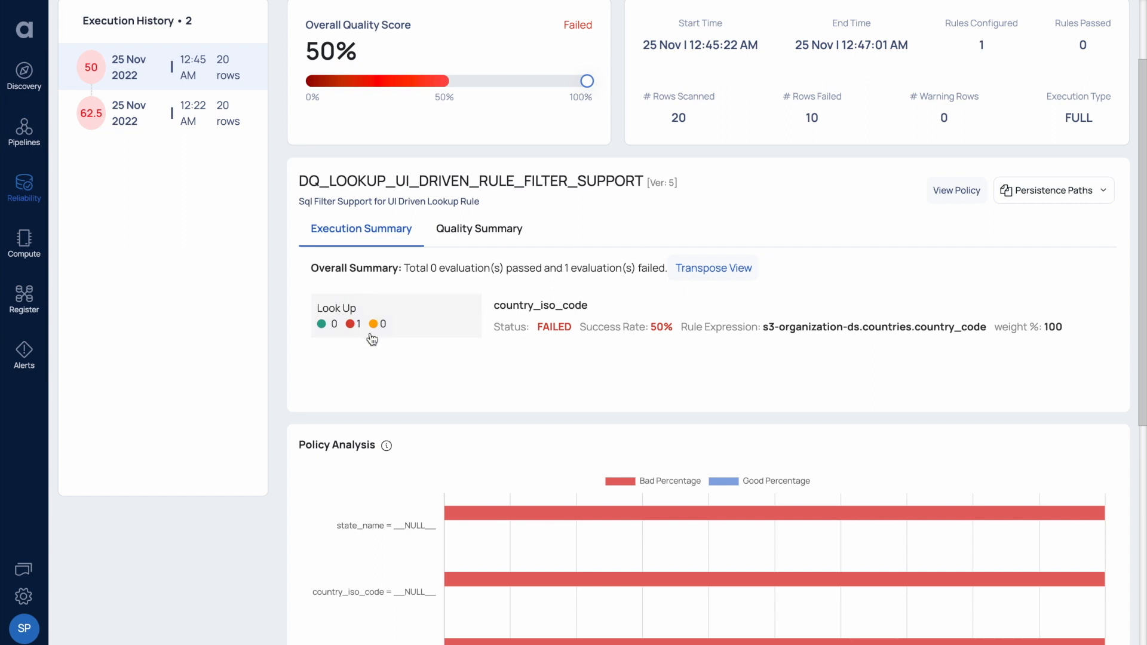
pyautogui.scroll(-1, 372, 336)
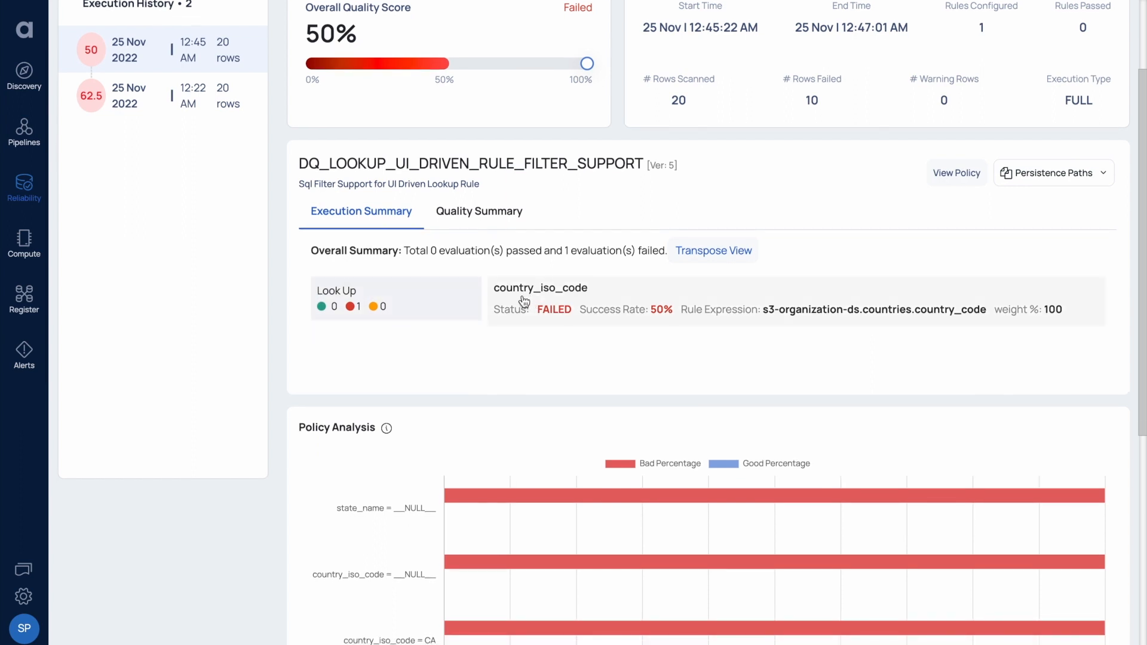
pyautogui.scroll(-1, 543, 296)
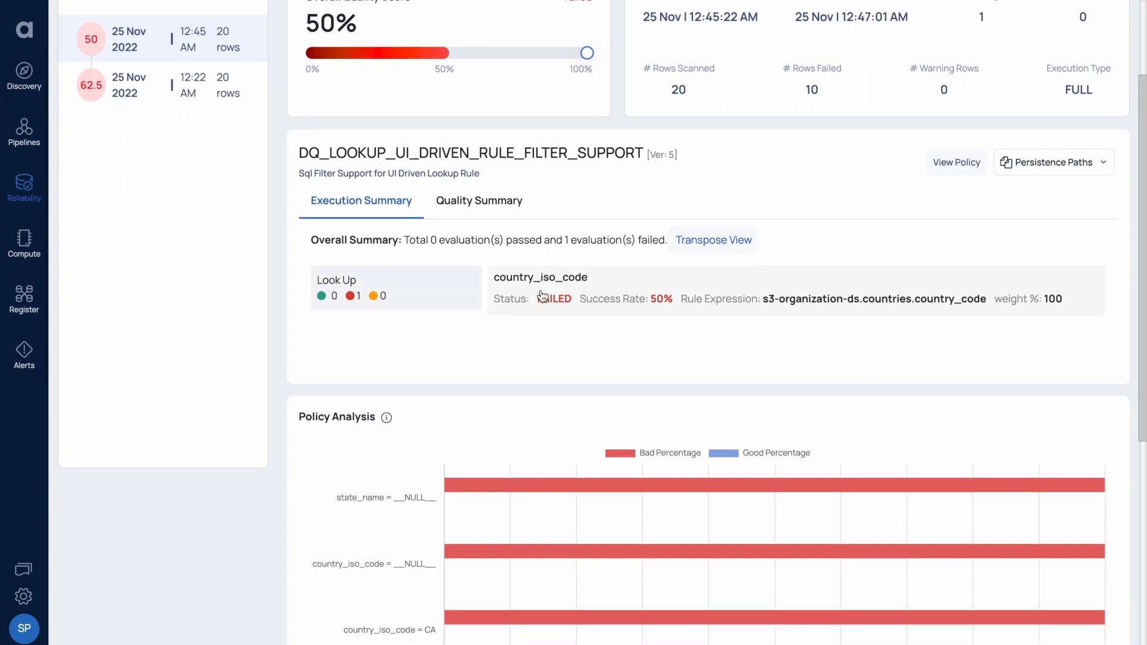
pyautogui.click(577, 293)
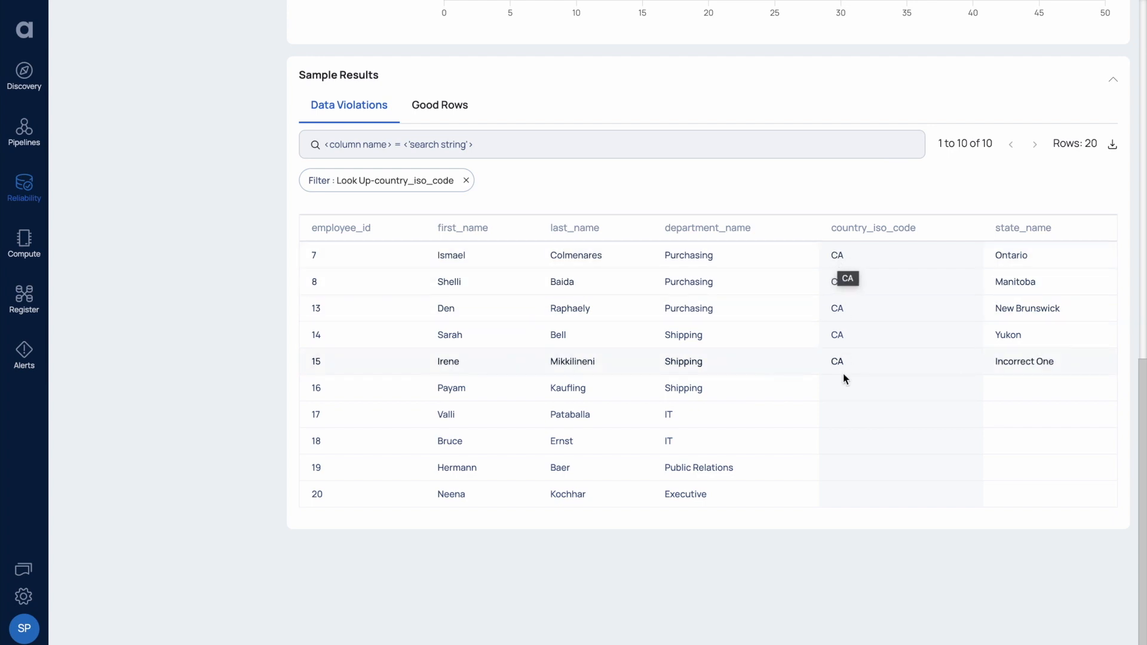
pyautogui.scroll(10, 844, 388)
pyautogui.scroll(1, 849, 417)
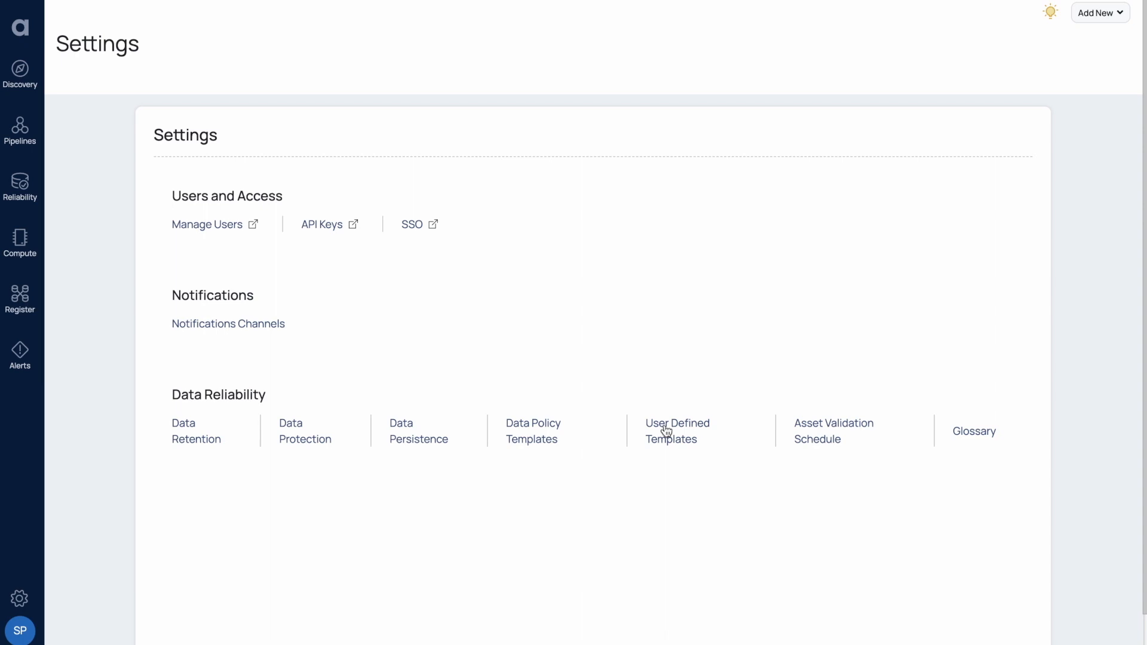
# Create a new Validation UDF template from the User Defined Templates list.
pyautogui.click(666, 428)
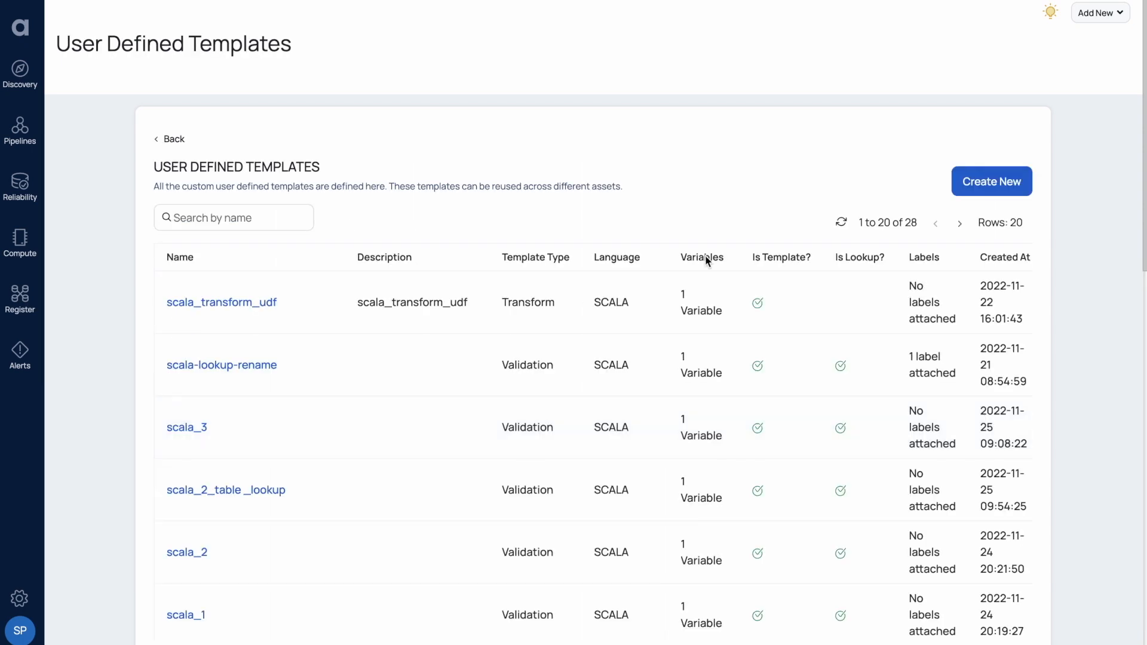
pyautogui.click(999, 186)
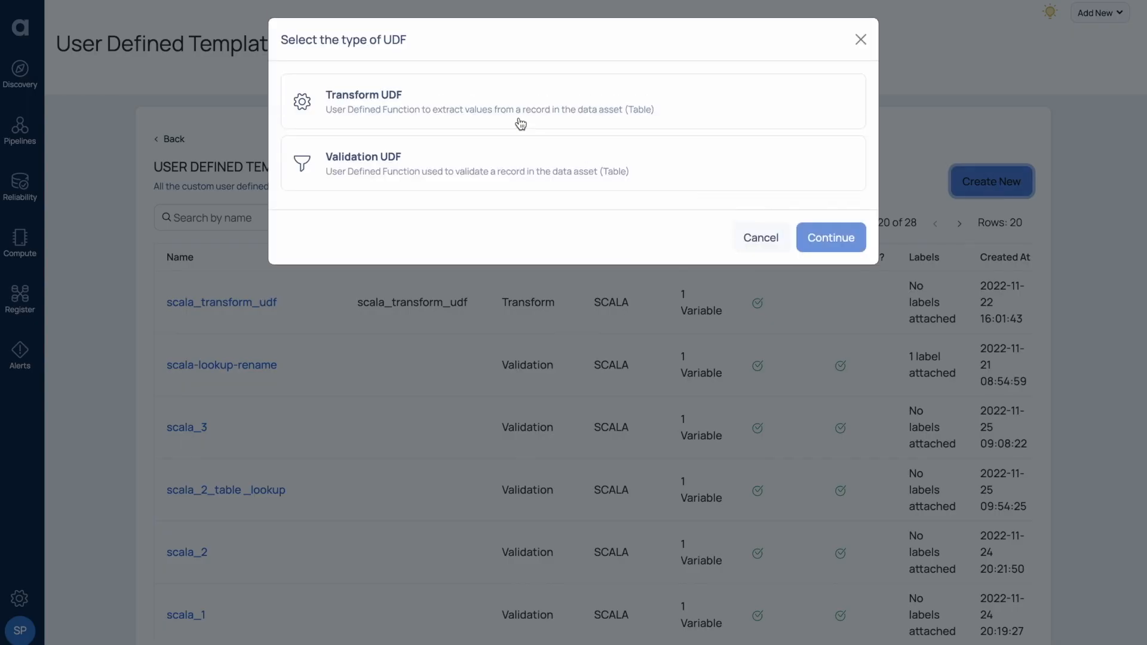
pyautogui.click(503, 169)
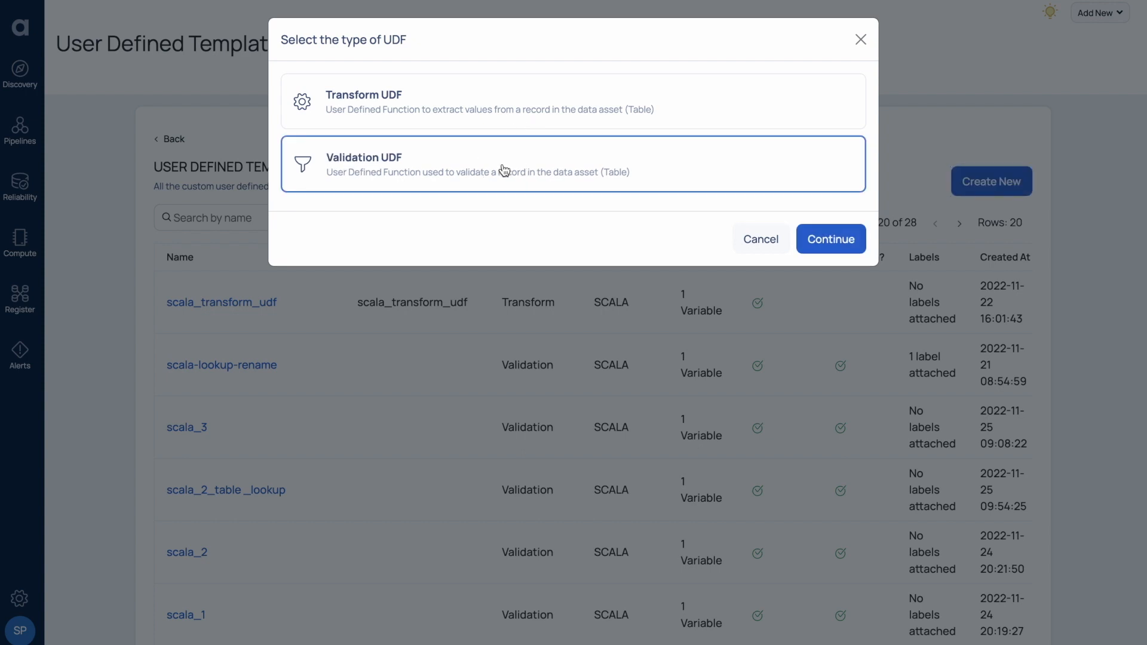
pyautogui.click(812, 239)
pyautogui.click(296, 213)
# Name the UDF lookup_with_grouped_column_and_filter_support_demo, choose Scala, and turn on Lookup Type.
pyautogui.write('lo')
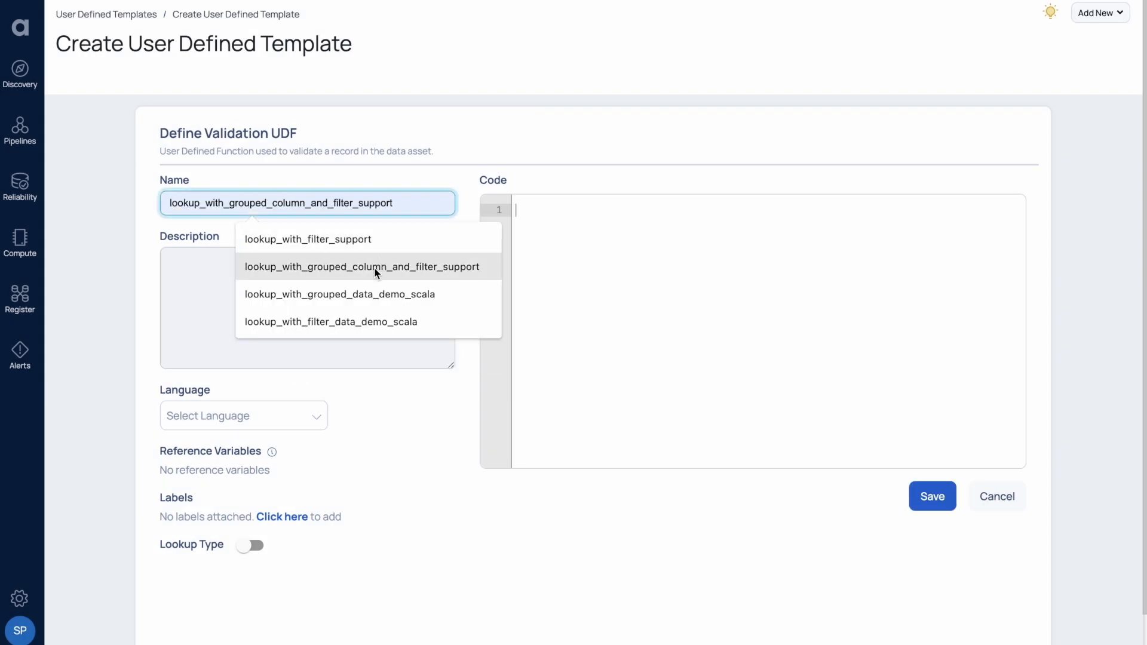
pyautogui.click(376, 265)
pyautogui.write('_demo')
pyautogui.click(308, 359)
pyautogui.click(269, 416)
pyautogui.click(233, 527)
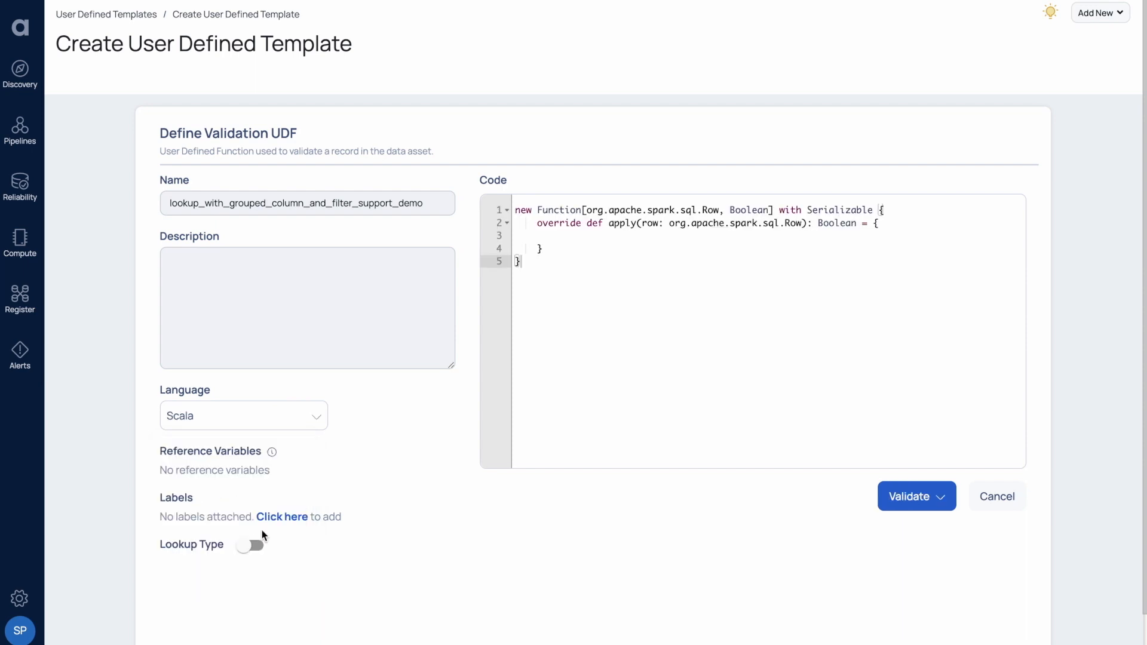
pyautogui.click(250, 547)
# Paste the Scala lookup code, highlighting the country_code and state_name reads on lines 6-7.
pyautogui.click(565, 366)
pyautogui.hotkey('ctrl', 'a')
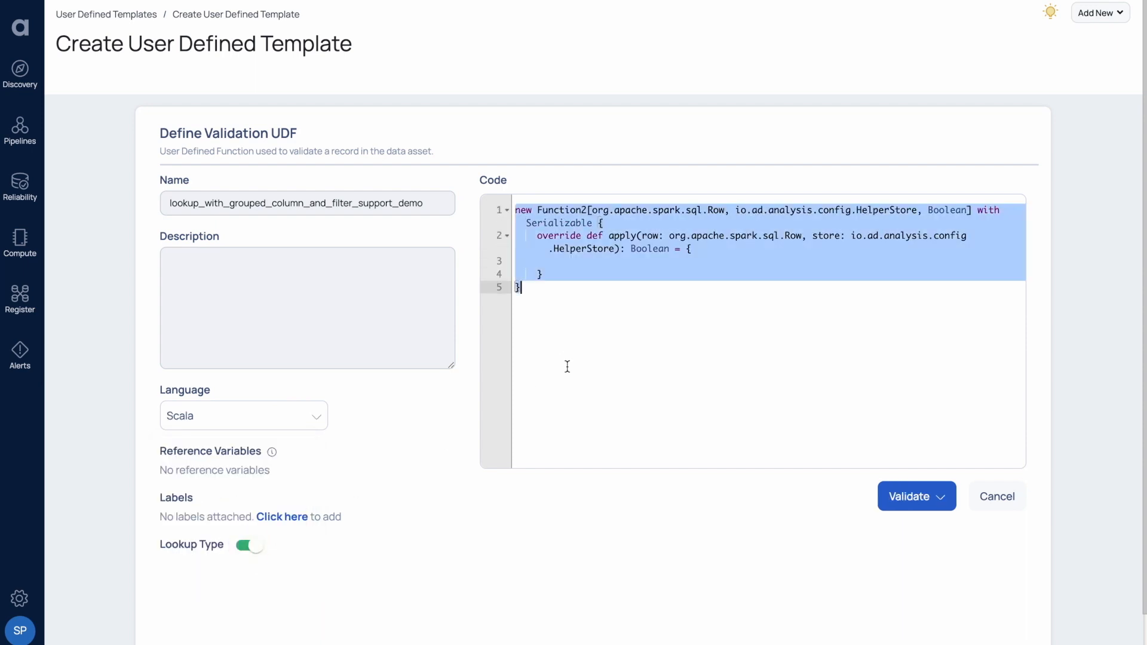
pyautogui.hotkey('ctrl', 'v')
pyautogui.scroll(-1, 570, 366)
pyautogui.doubleClick(612, 254)
pyautogui.click(615, 266)
pyautogui.doubleClick(615, 267)
pyautogui.moveTo(571, 253); pyautogui.dragTo(575, 286)
# Walk through the country_alias countryLookup, its .contains check and the .get on country_code.
pyautogui.doubleClick(632, 357)
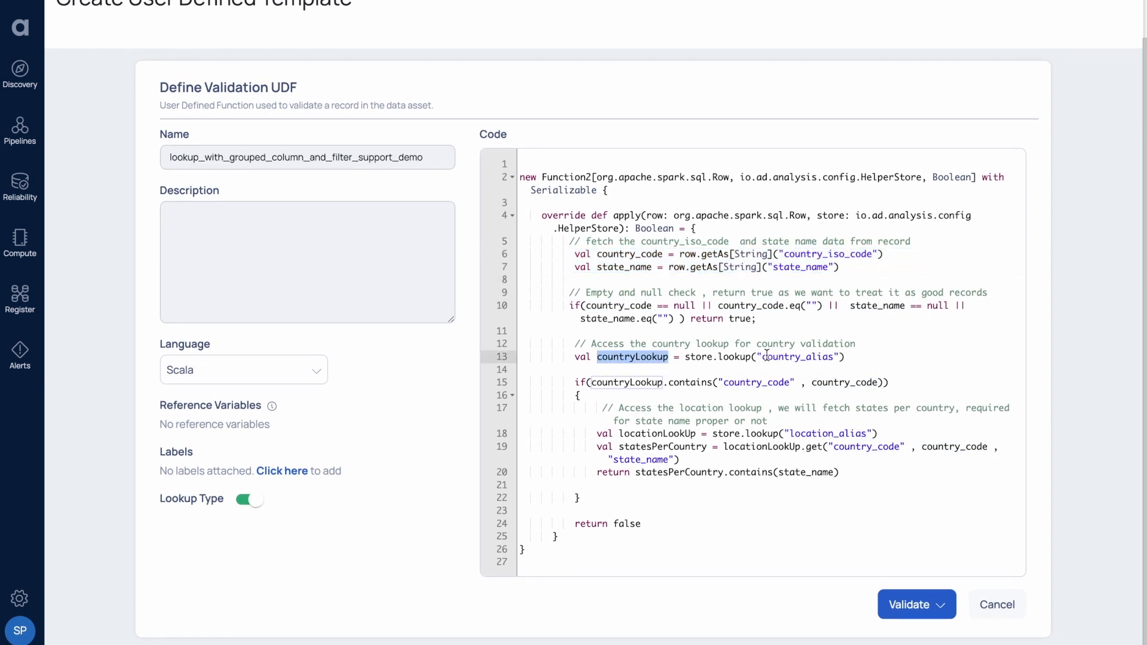
pyautogui.doubleClick(767, 356)
pyautogui.doubleClick(790, 356)
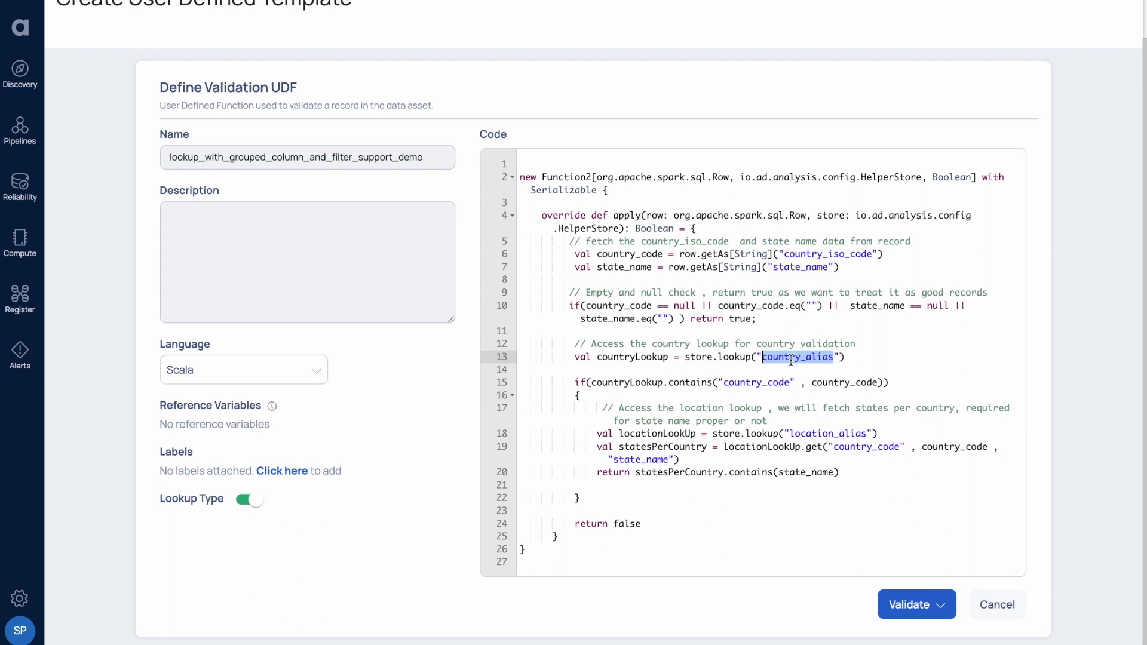
pyautogui.click(697, 381)
pyautogui.doubleClick(696, 381)
pyautogui.moveTo(662, 382); pyautogui.dragTo(714, 381)
pyautogui.click(801, 447)
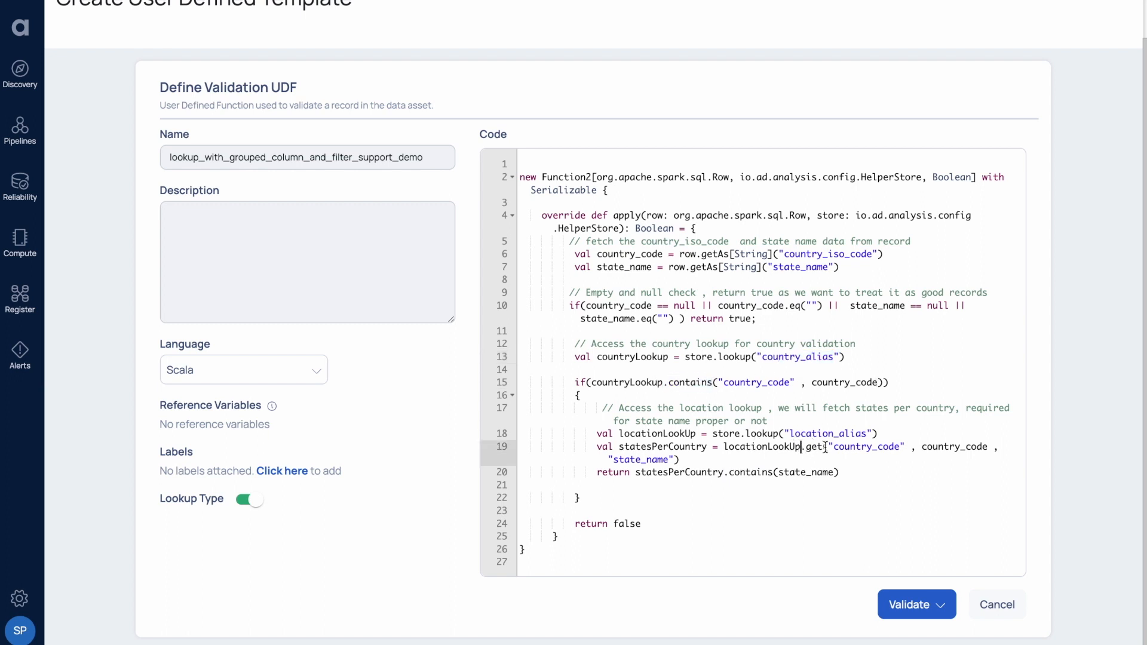
pyautogui.moveTo(800, 447); pyautogui.dragTo(824, 447)
pyautogui.doubleClick(862, 447)
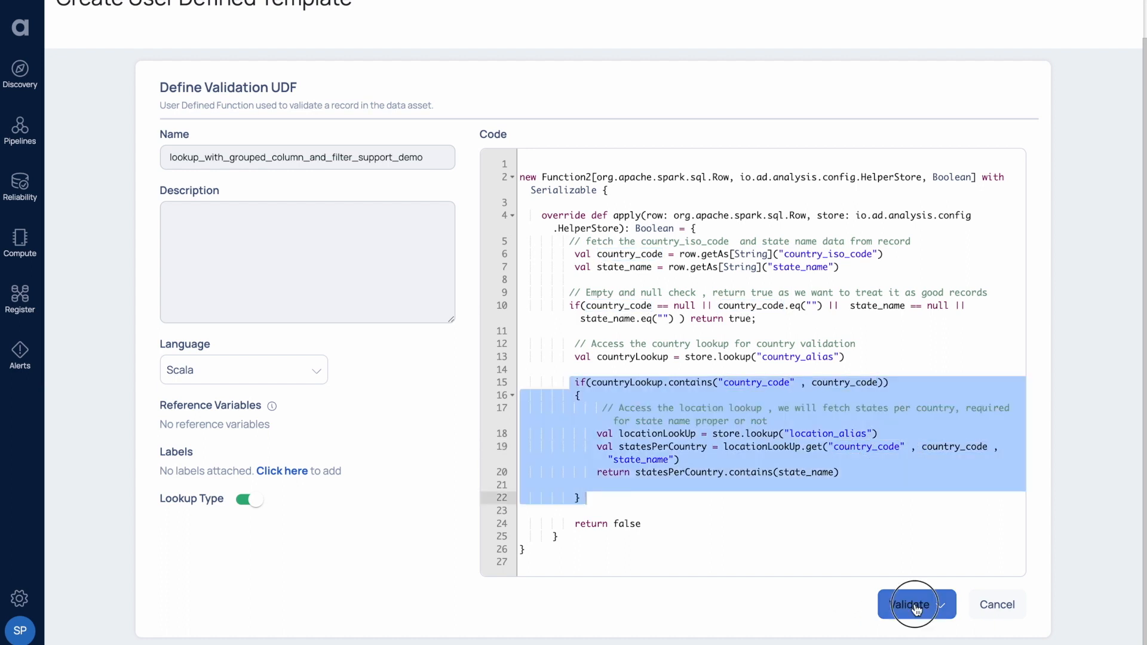
pyautogui.click(910, 604)
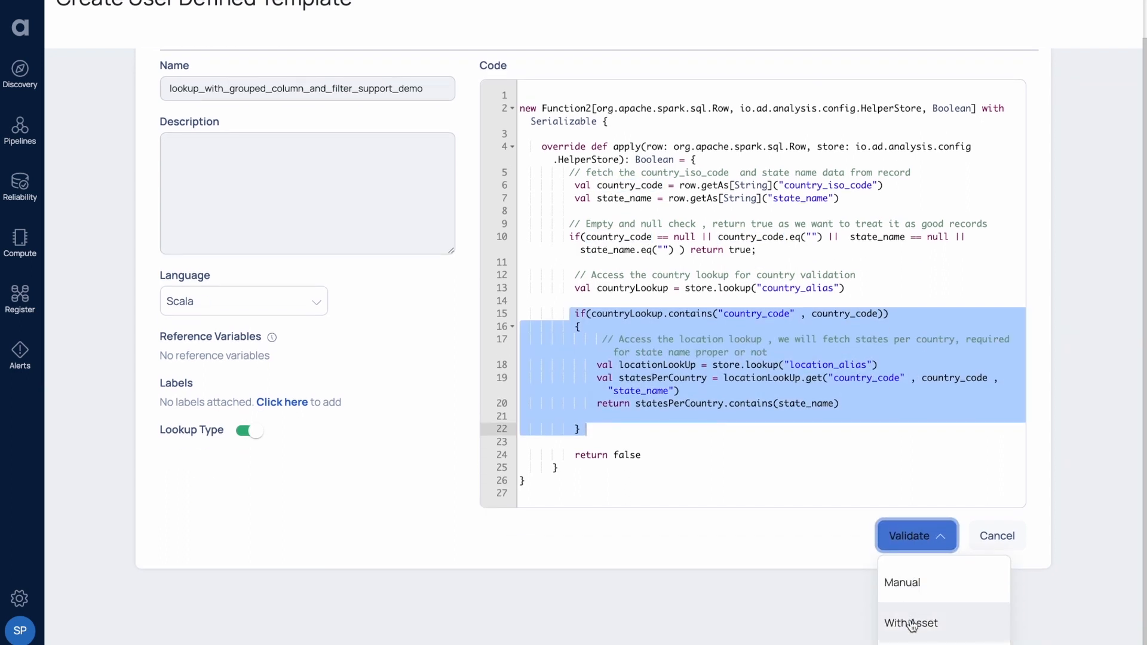
# Validate the code against the employees asset from s3-organization-ds.
pyautogui.click(911, 623)
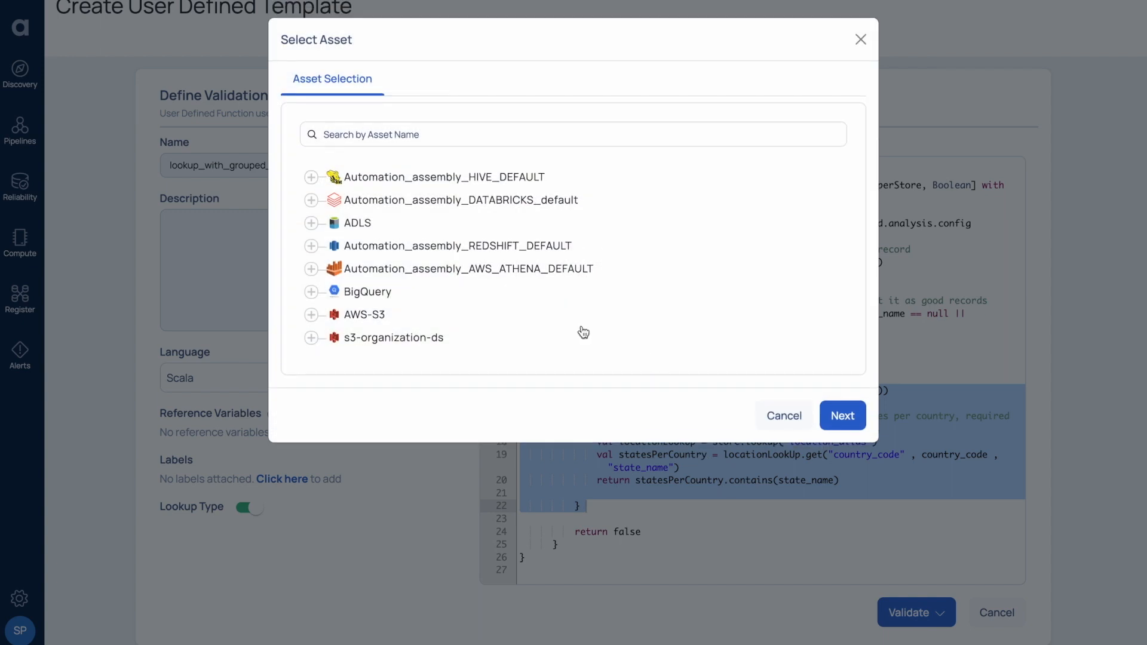
pyautogui.click(384, 340)
pyautogui.click(416, 379)
pyautogui.click(841, 479)
# Add countries/country_code as a reference with filter is_active == true and alias country_alias.
pyautogui.click(361, 177)
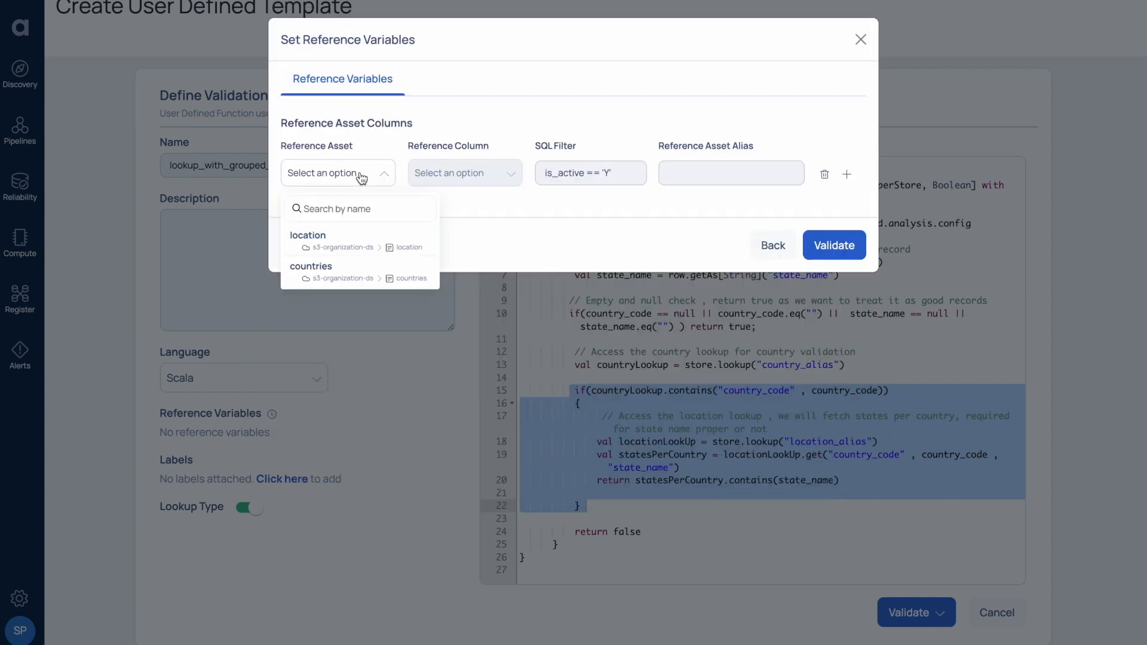
pyautogui.click(341, 267)
pyautogui.click(452, 177)
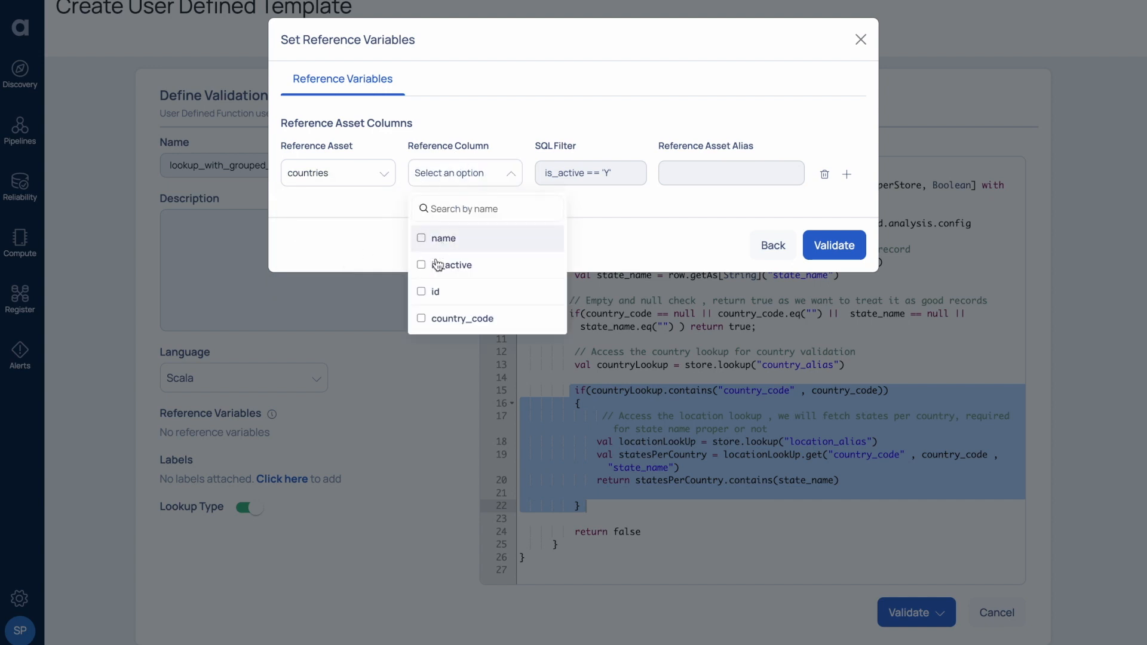
pyautogui.click(421, 318)
pyautogui.click(546, 173)
pyautogui.write('is_acrt')
pyautogui.press('BackSpace')
pyautogui.press('BackSpace')
pyautogui.write('ti')
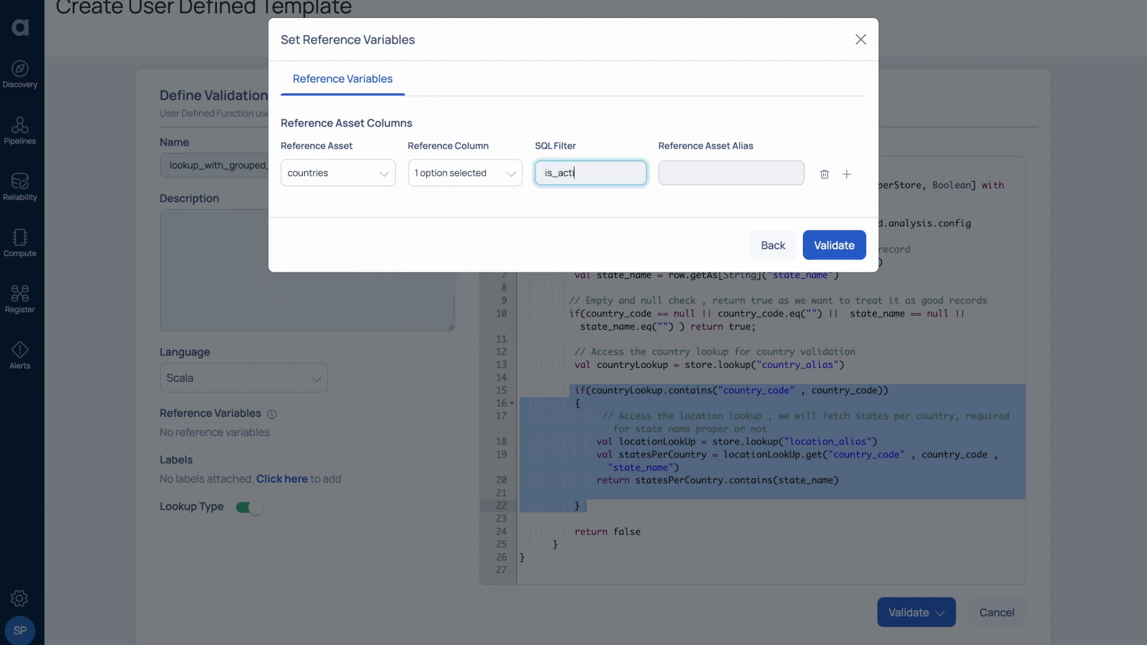
pyautogui.write('ve == true')
pyautogui.click(696, 171)
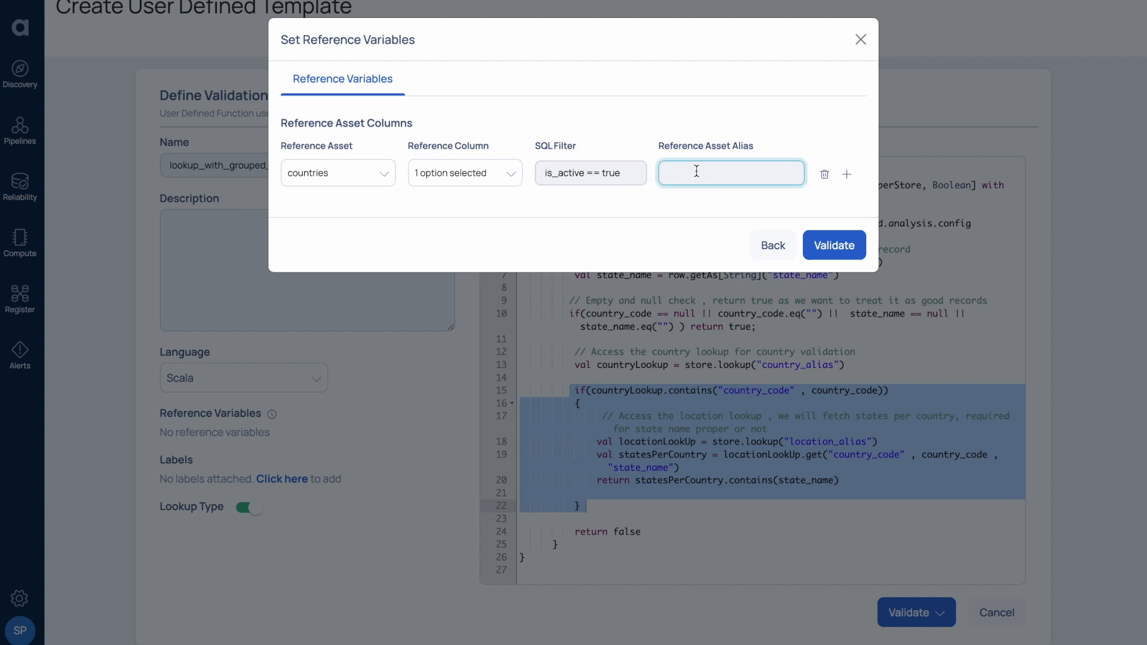
pyautogui.write('cont')
pyautogui.write('untery')
pyautogui.write('y_alias')
# Add location with country_code and state_name as location_alias, then run the validation.
pyautogui.click(846, 174)
pyautogui.click(465, 213)
pyautogui.click(430, 356)
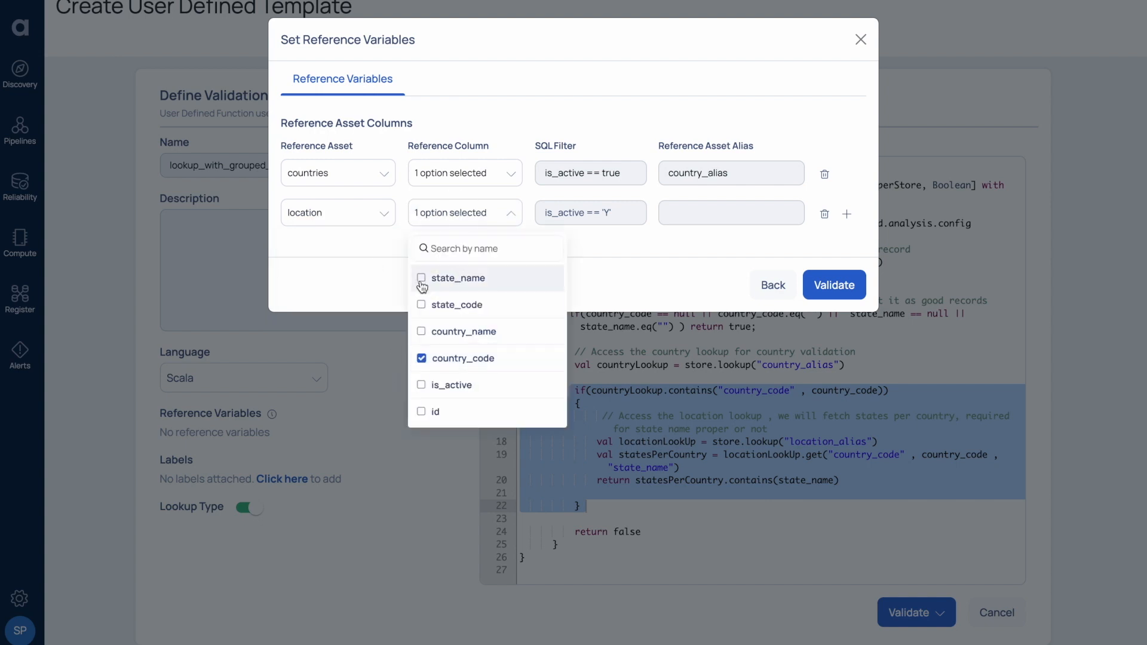
pyautogui.click(422, 276)
pyautogui.click(731, 213)
pyautogui.write('location_alias')
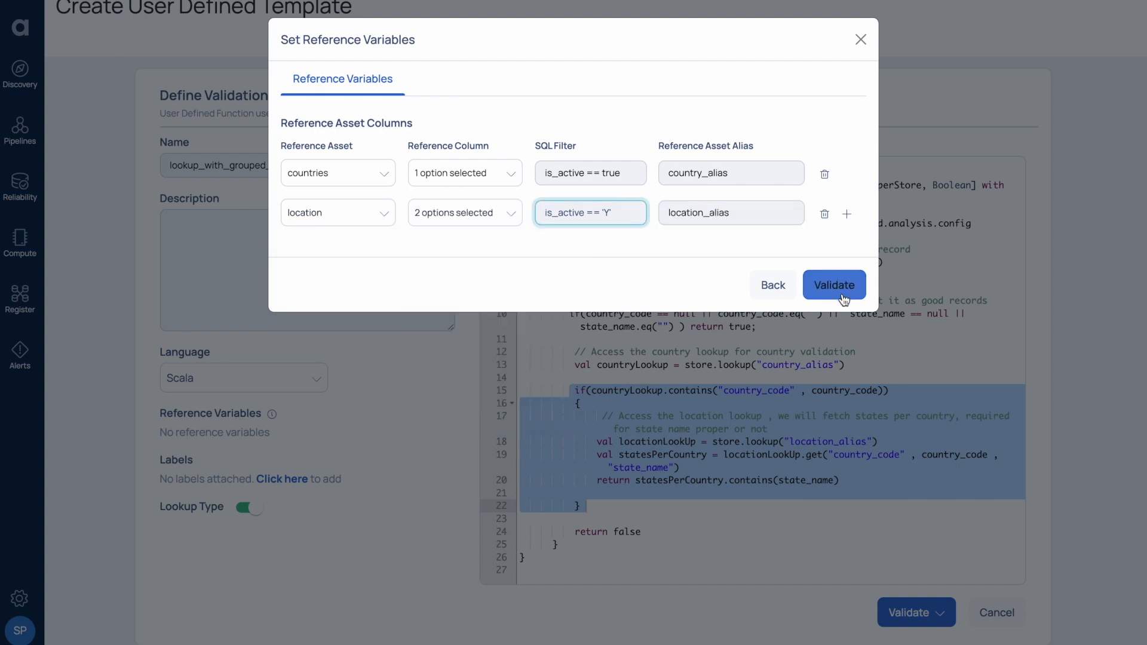
pyautogui.click(841, 287)
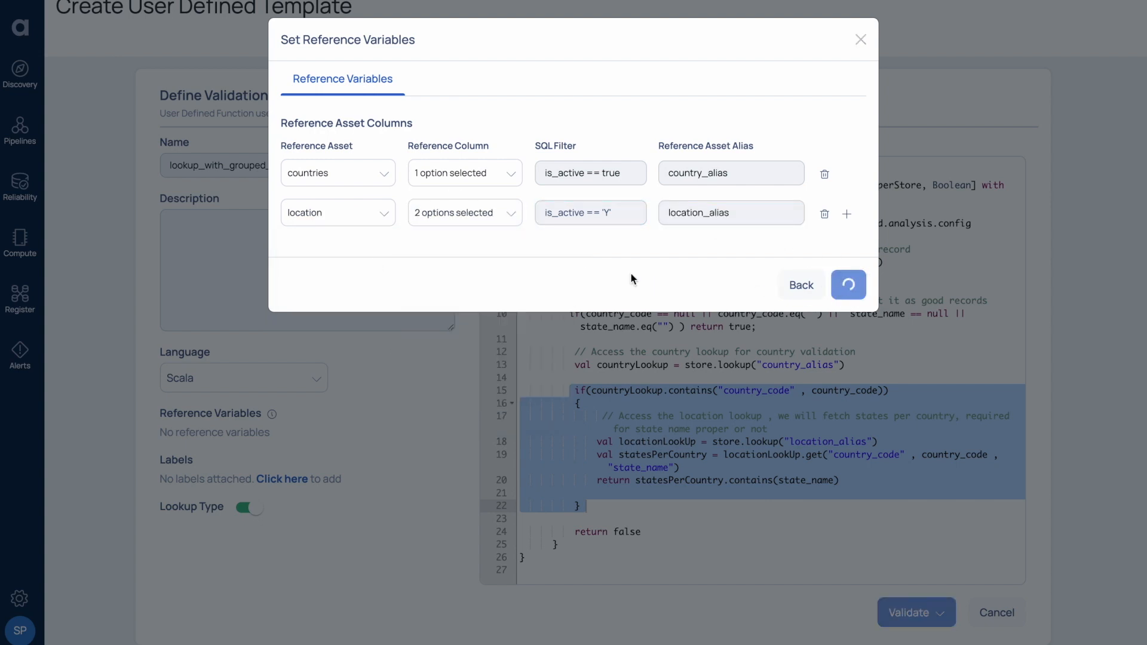
# Check predicate_Result for the Alaska and Incorrect One rows, then close and save the template.
pyautogui.hscroll(3, 644, 379)
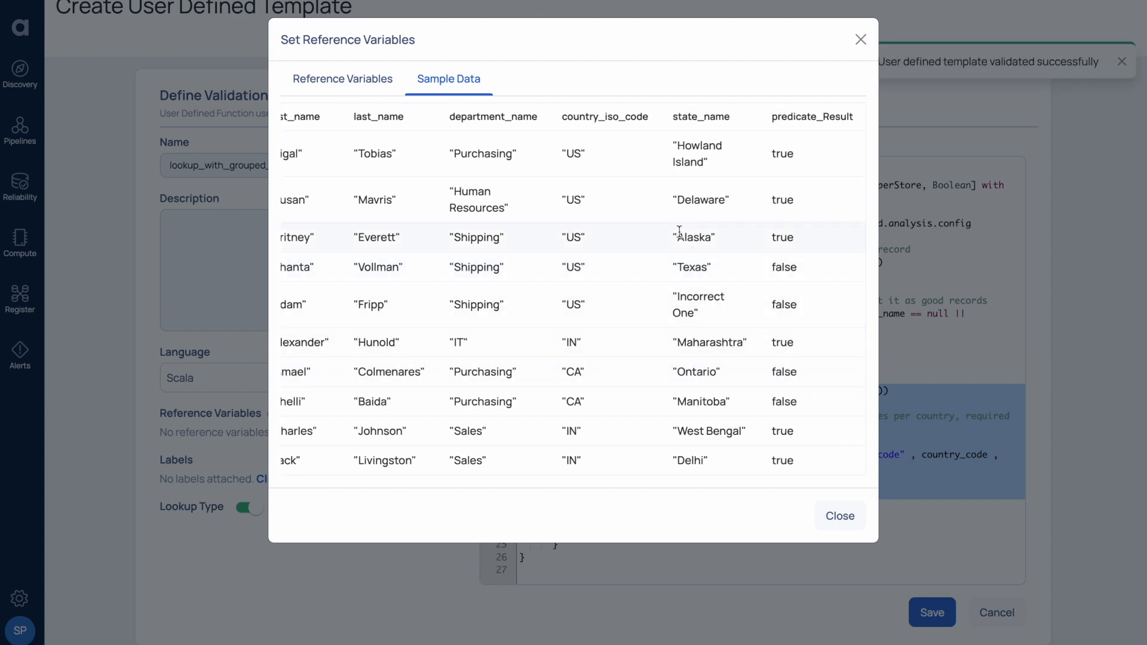
pyautogui.doubleClick(574, 305)
pyautogui.moveTo(671, 297); pyautogui.dragTo(705, 310)
pyautogui.click(774, 302)
pyautogui.doubleClick(777, 236)
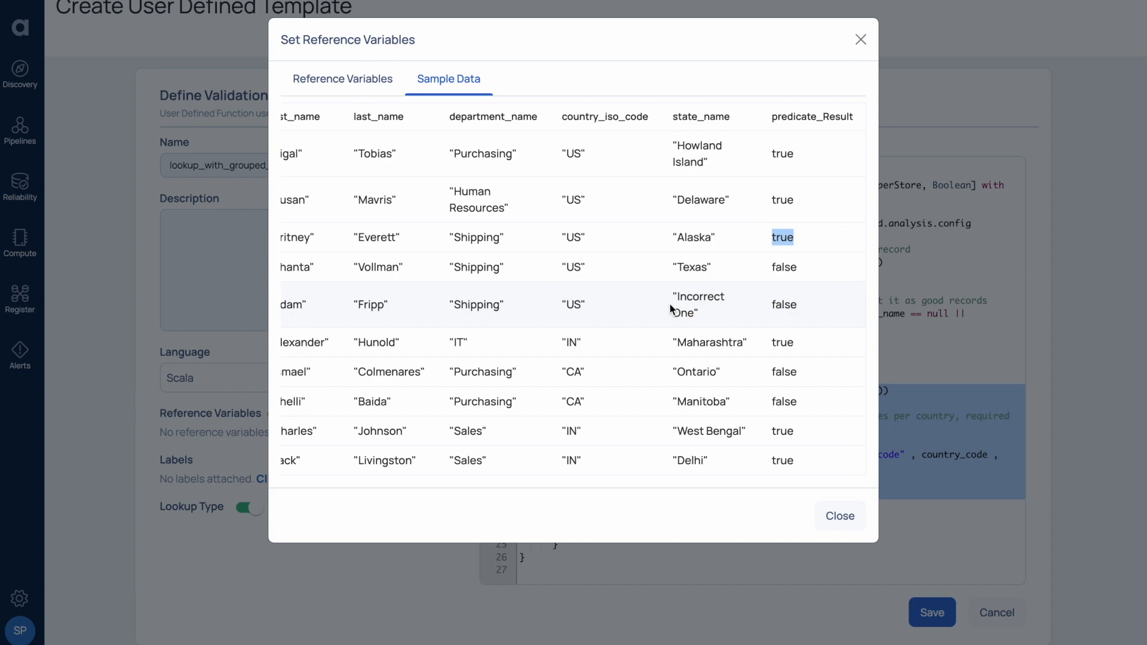
pyautogui.click(841, 516)
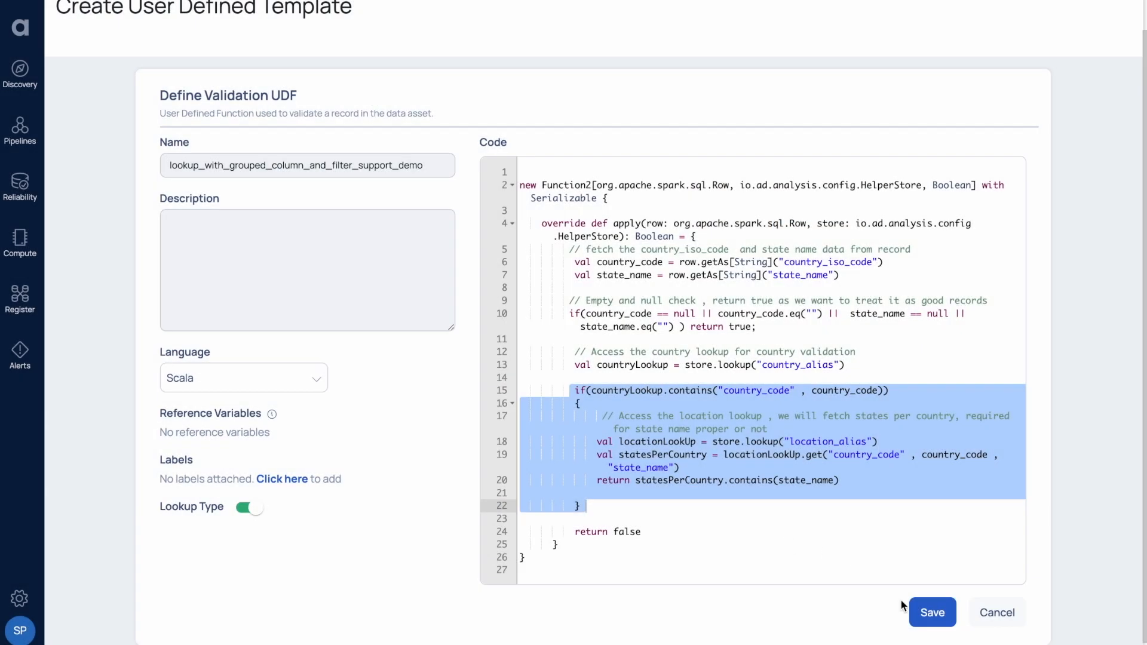
pyautogui.click(927, 613)
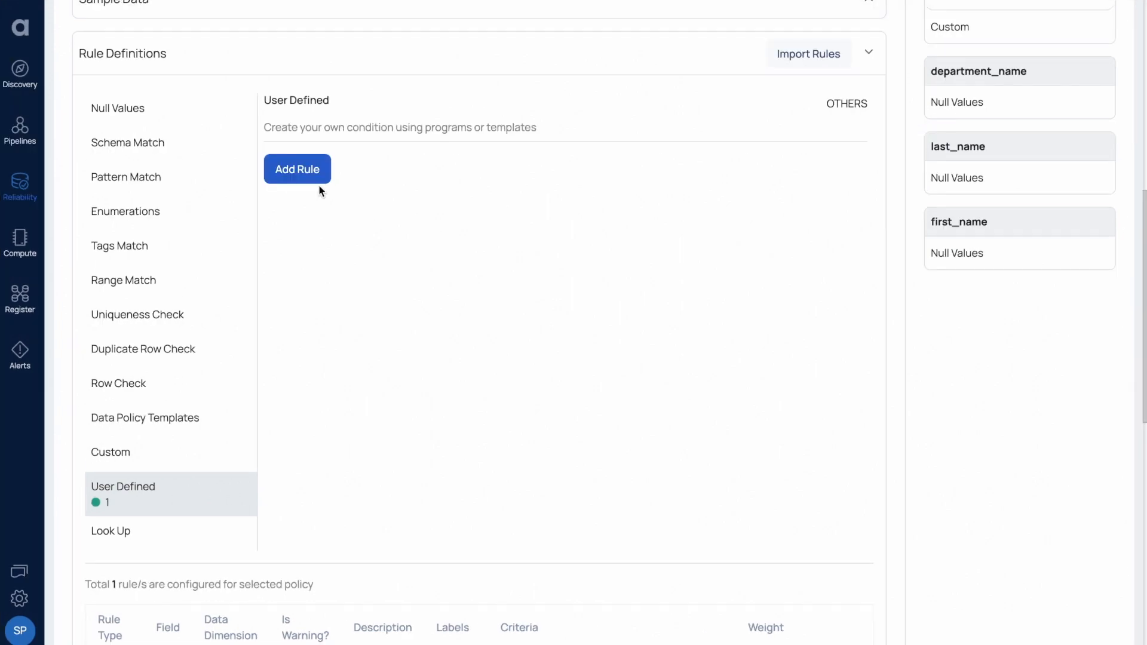
# Add a user-defined rule with Only Lookup on, using lookup_with_grouped_column_and_filter_support.
pyautogui.click(328, 189)
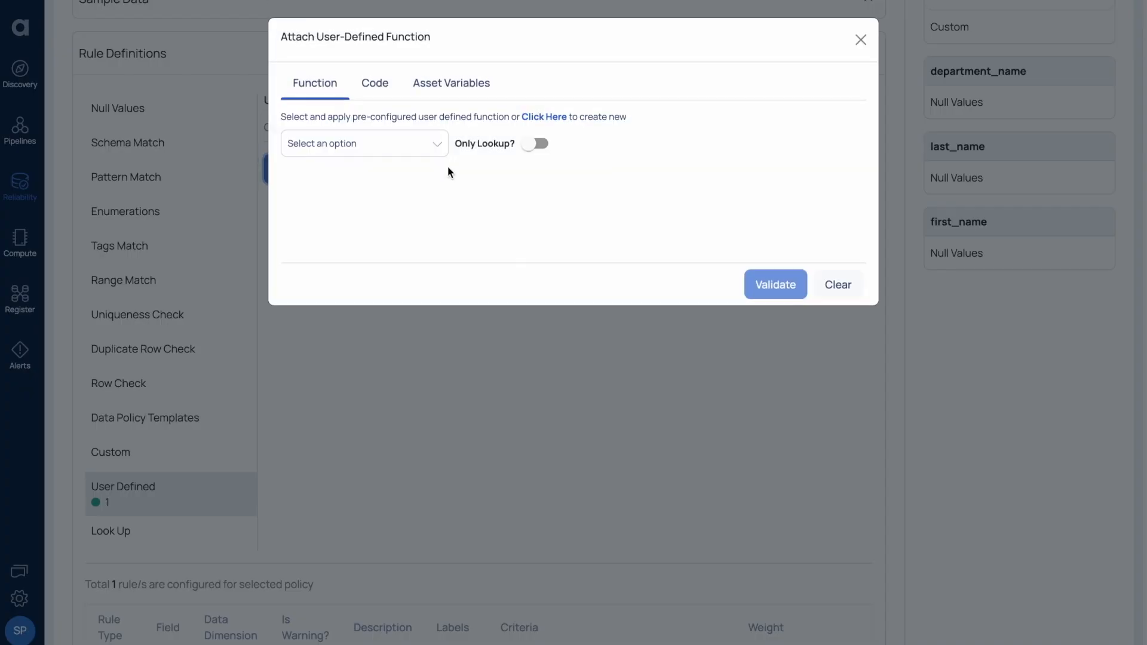
pyautogui.click(527, 149)
pyautogui.click(421, 144)
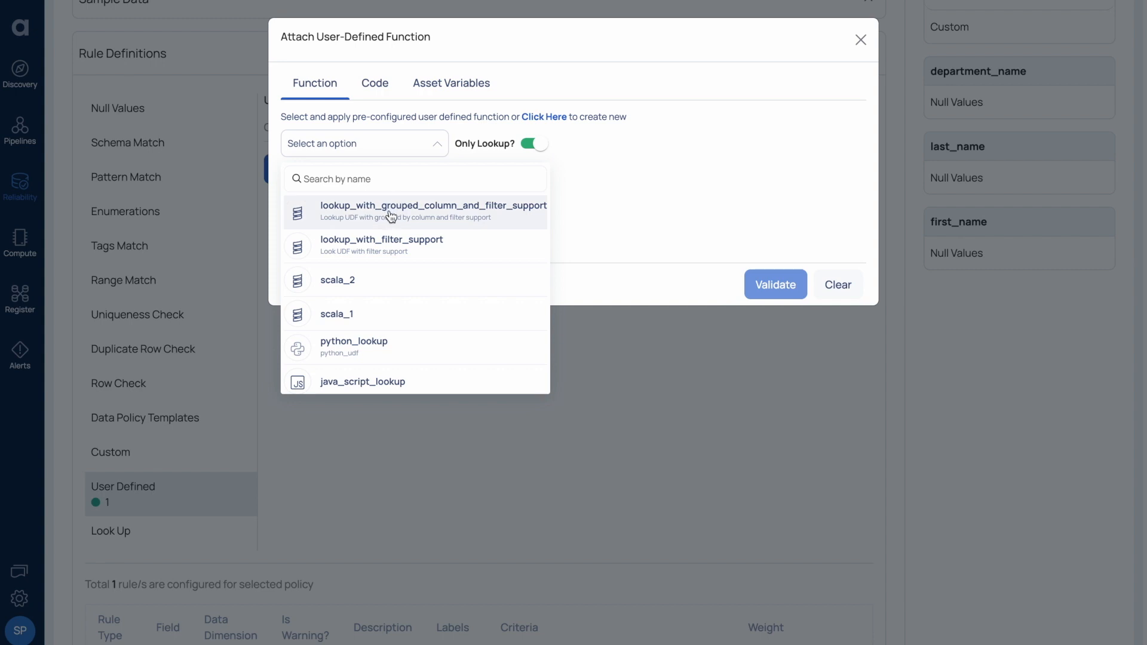
pyautogui.click(405, 212)
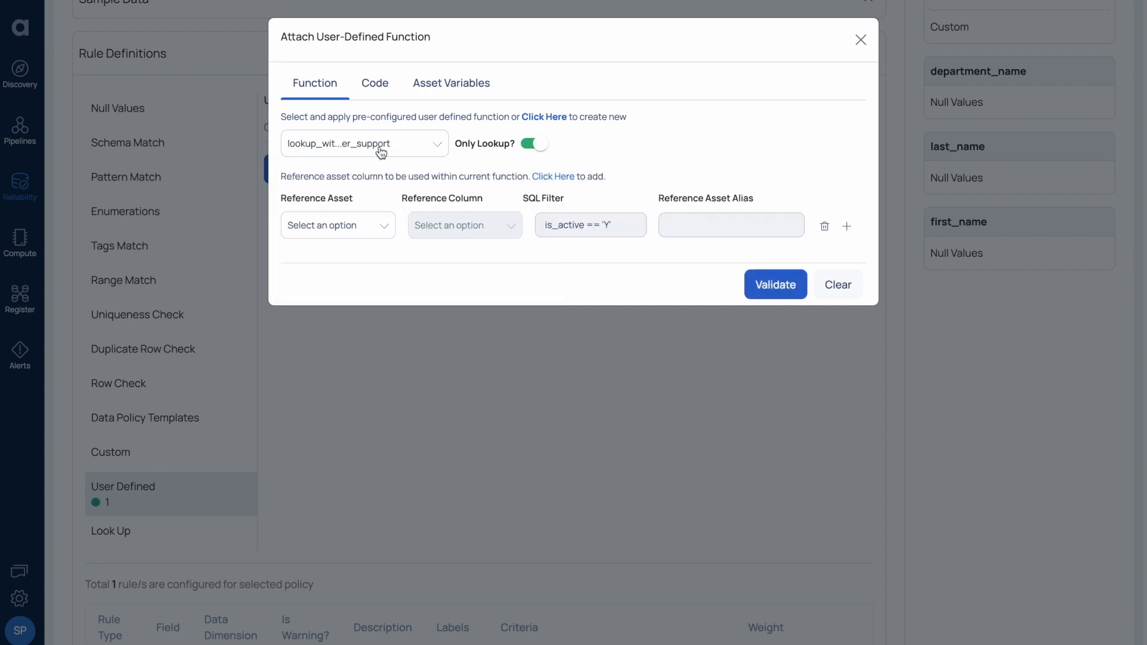
# Set the first reference to countries on country_code, with filter is_active == true and alias country_alias.
pyautogui.click(366, 231)
pyautogui.click(345, 330)
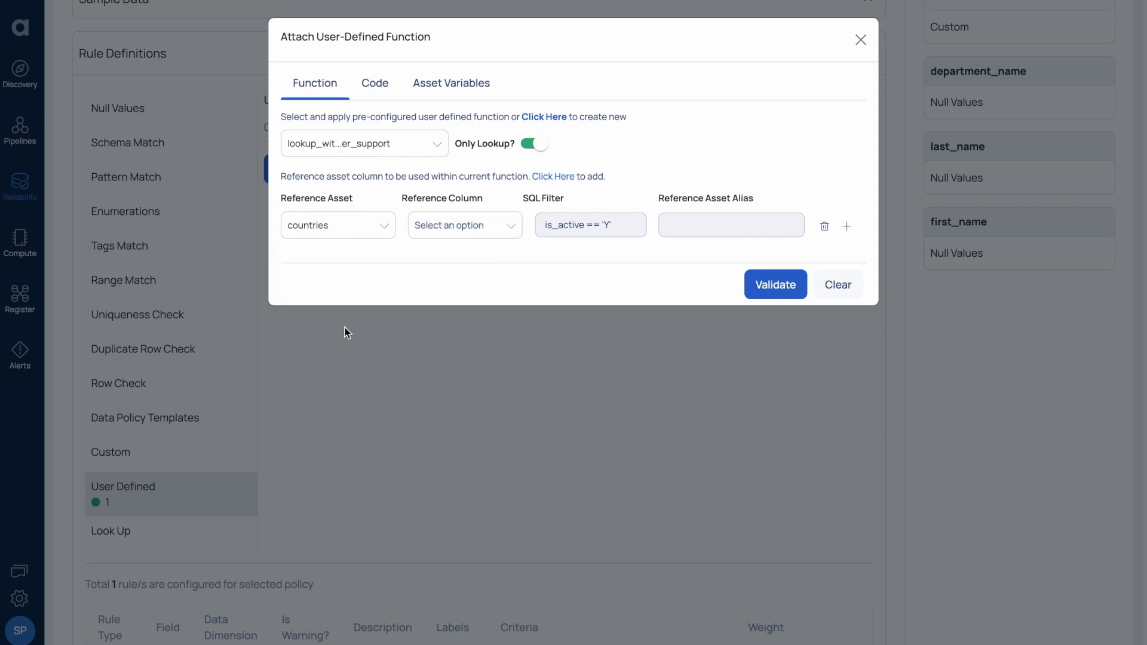
pyautogui.click(461, 230)
pyautogui.click(469, 370)
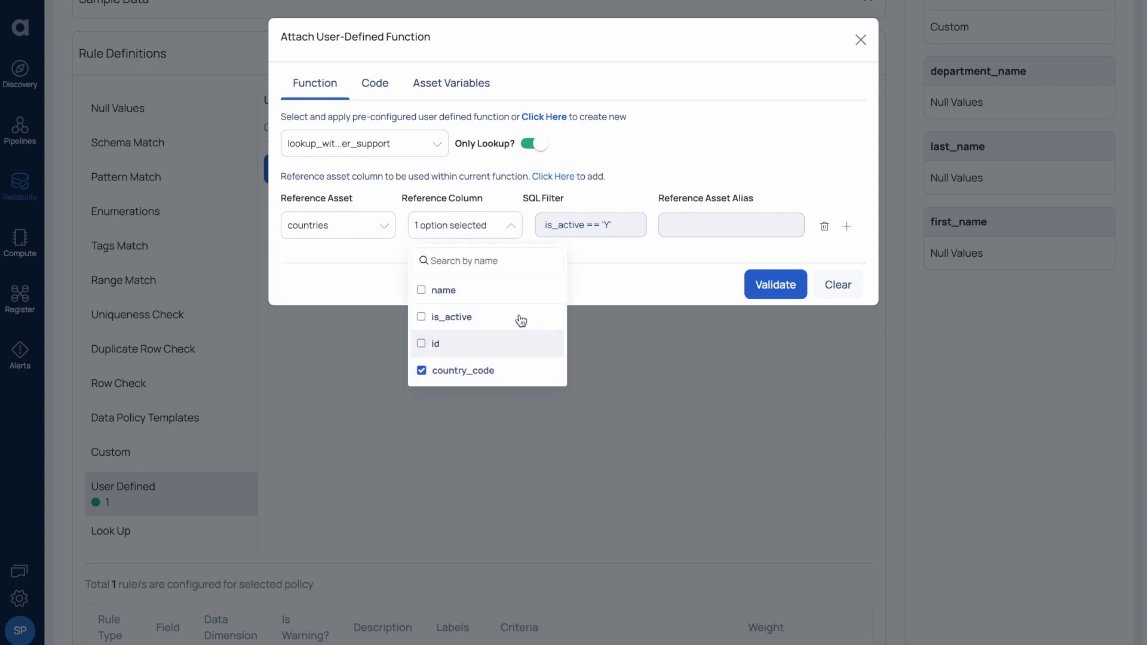
pyautogui.click(594, 226)
pyautogui.write('is')
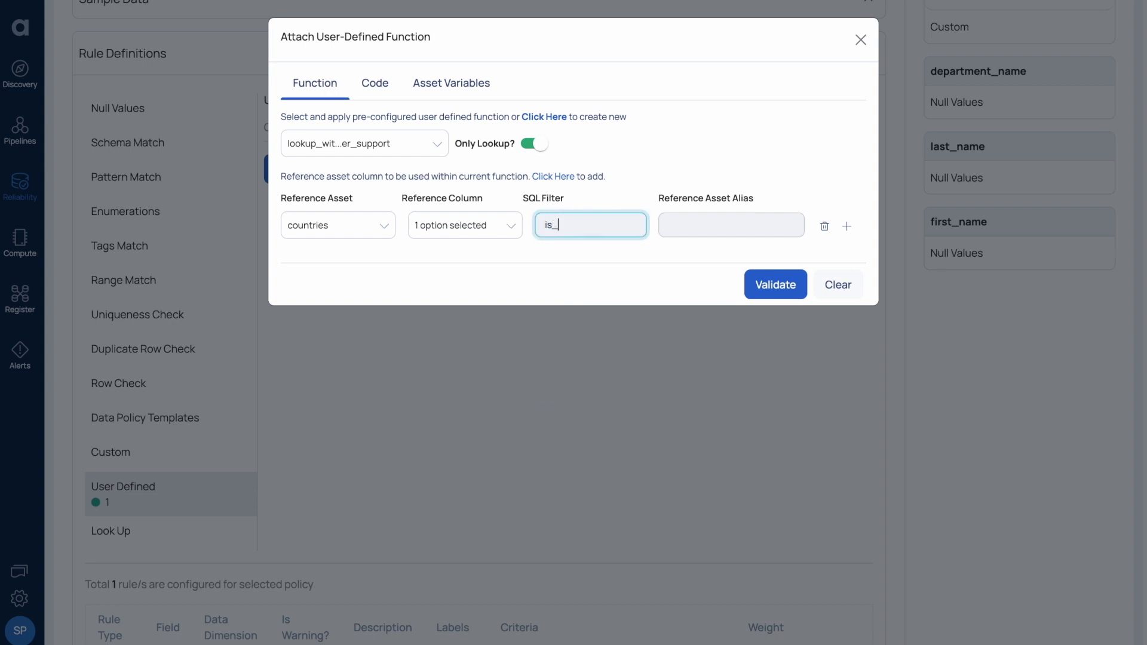
pyautogui.write('_active == true')
pyautogui.click(686, 228)
pyautogui.write('country_alias')
# Add a location reference with country_code and state_name, alias location_alias, and validate the rule.
pyautogui.click(846, 226)
pyautogui.click(380, 263)
pyautogui.scroll(-3, 352, 389)
pyautogui.click(341, 404)
pyautogui.click(460, 269)
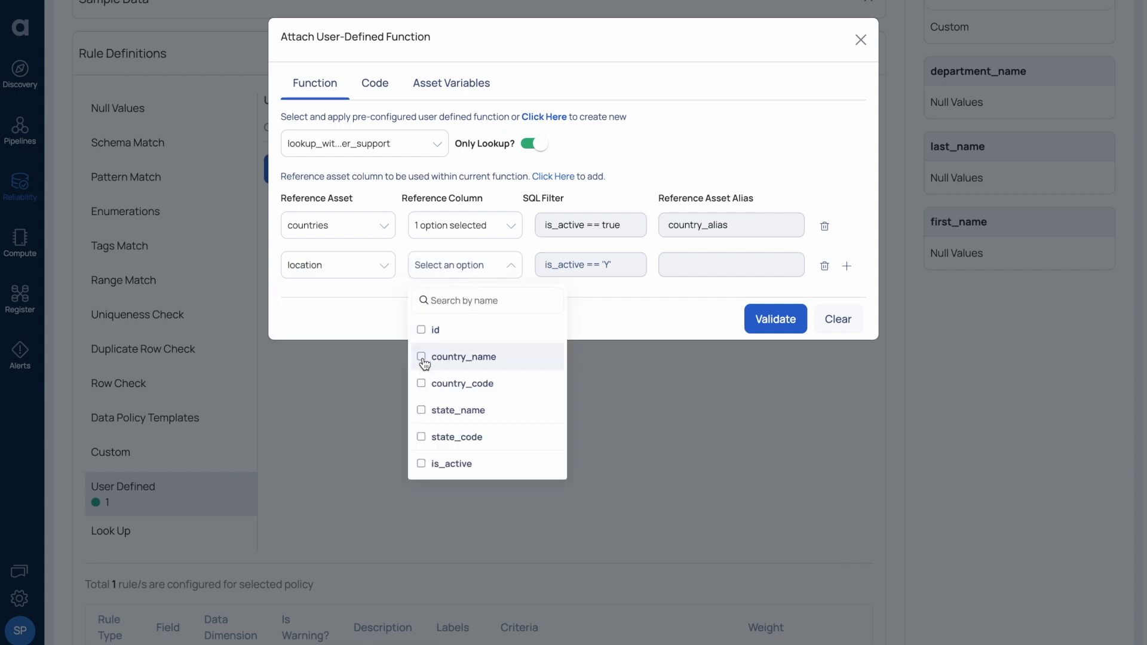
pyautogui.click(421, 383)
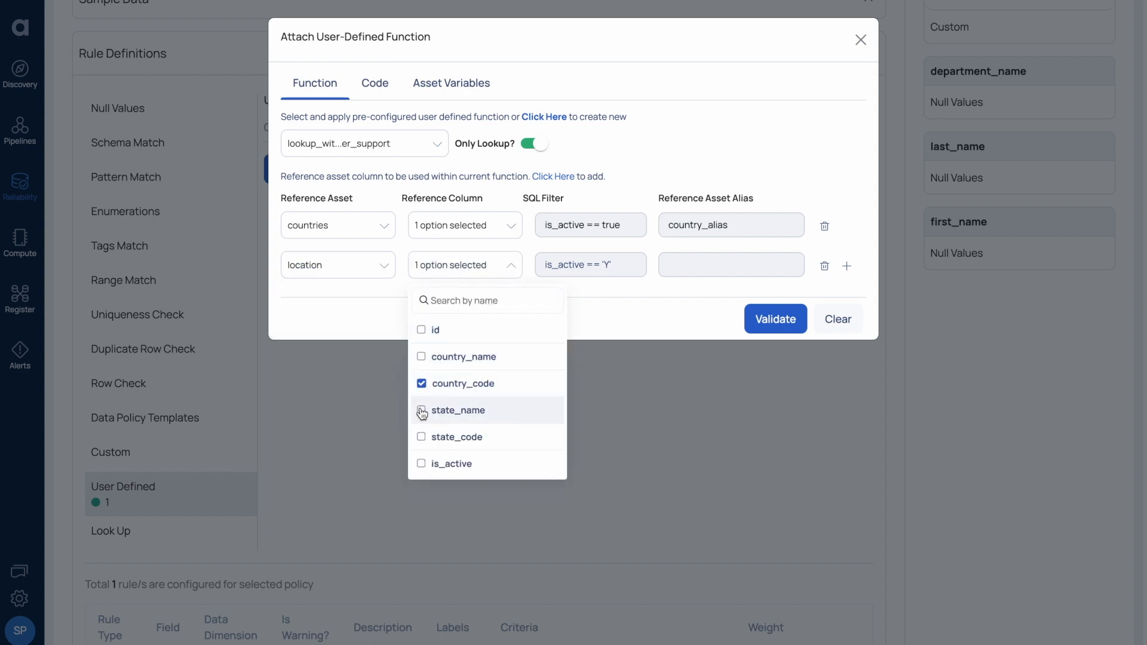
pyautogui.click(421, 410)
pyautogui.click(597, 265)
pyautogui.click(673, 262)
pyautogui.write('location_alias')
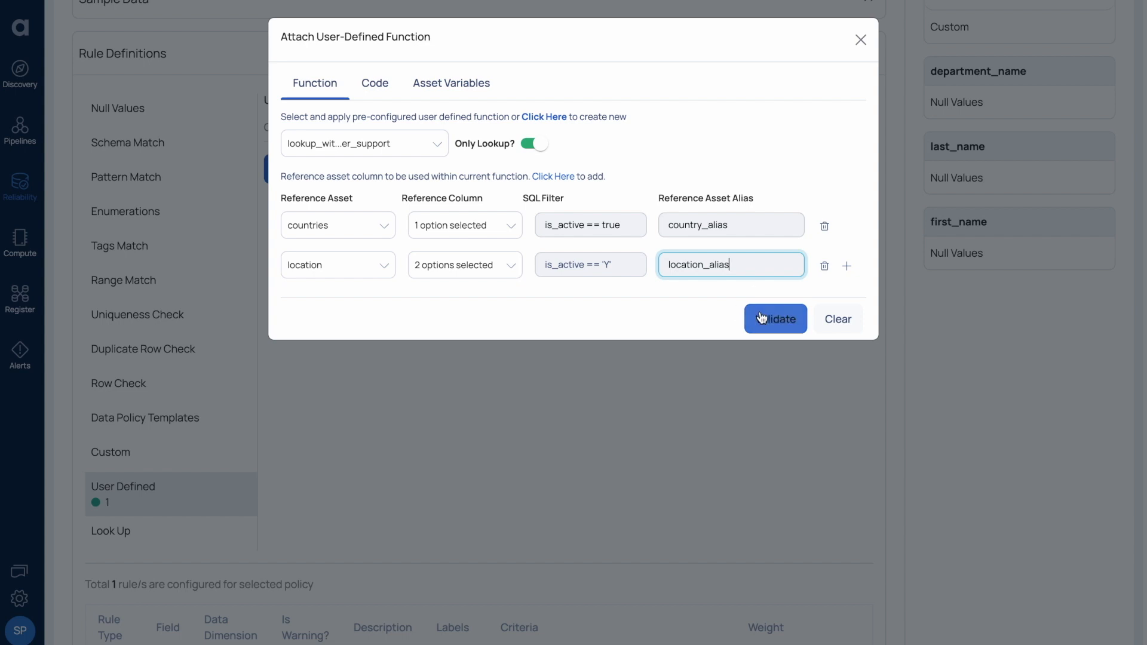
pyautogui.click(792, 326)
# Attach the validated lookup rule to the employees policy, then return to the Policies list.
pyautogui.click(792, 327)
pyautogui.click(860, 39)
pyautogui.scroll(-5, 586, 353)
pyautogui.scroll(-7, 585, 354)
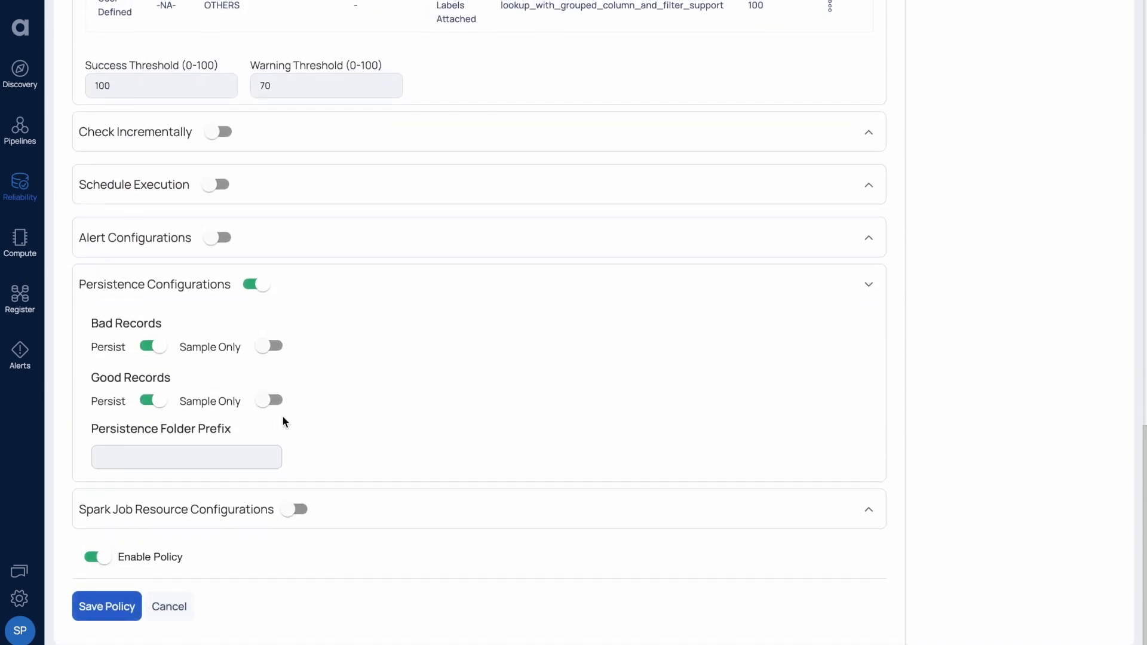
pyautogui.scroll(15, 282, 417)
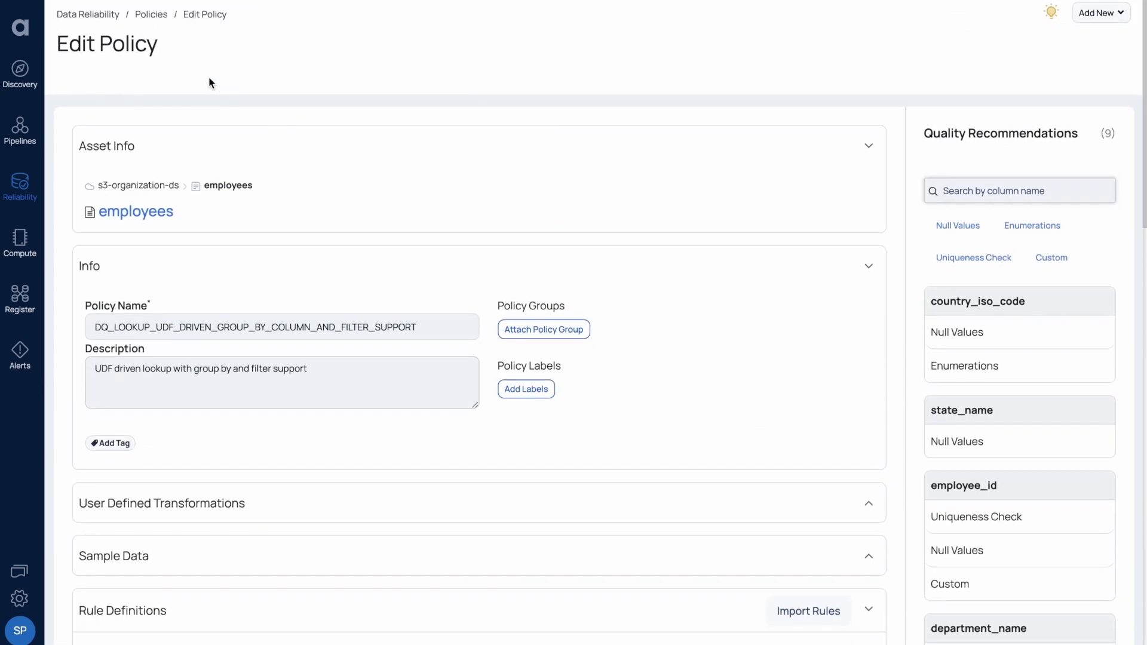
pyautogui.click(145, 18)
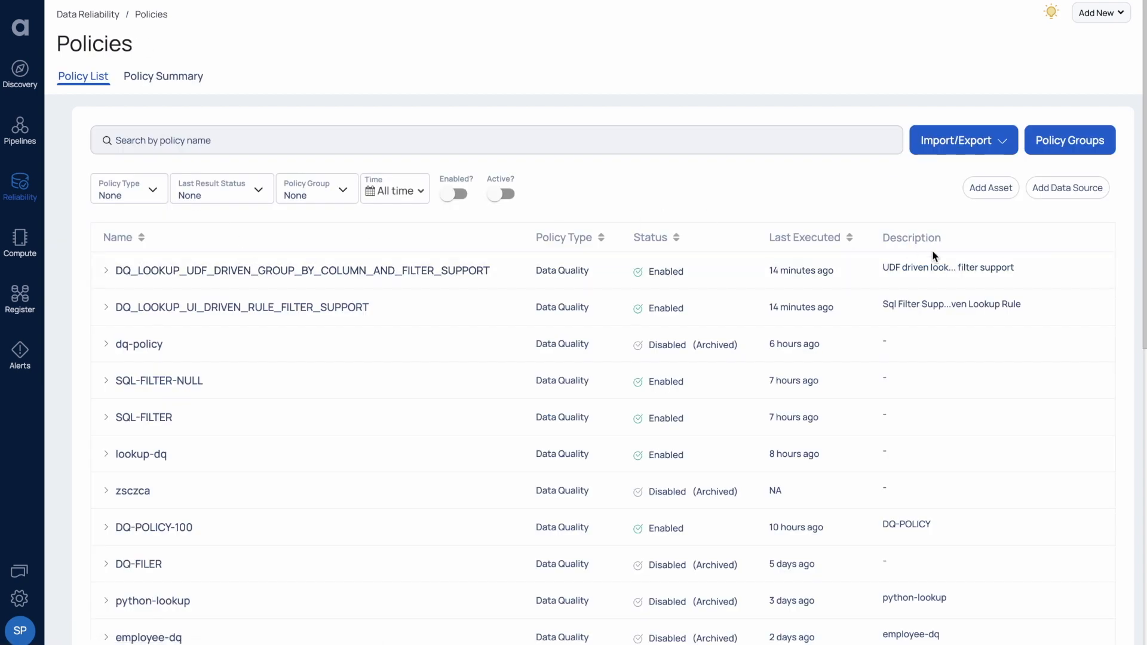
# Open DQ_LOOKUP_UDF_DRIVEN_GROUP_BY_COLUMN_AND_FILTER_SUPPORT results (50%, 10 of 20 rows failing) and review the failed rule's code.
pyautogui.click(297, 273)
pyautogui.scroll(-1, 311, 379)
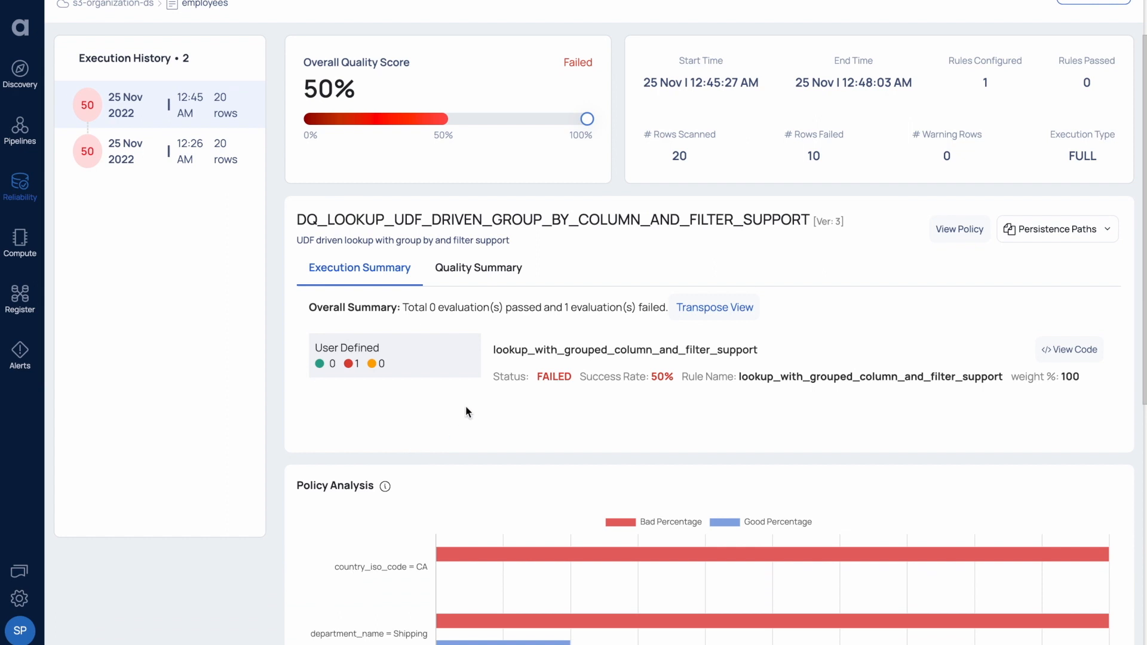
pyautogui.scroll(-2, 363, 385)
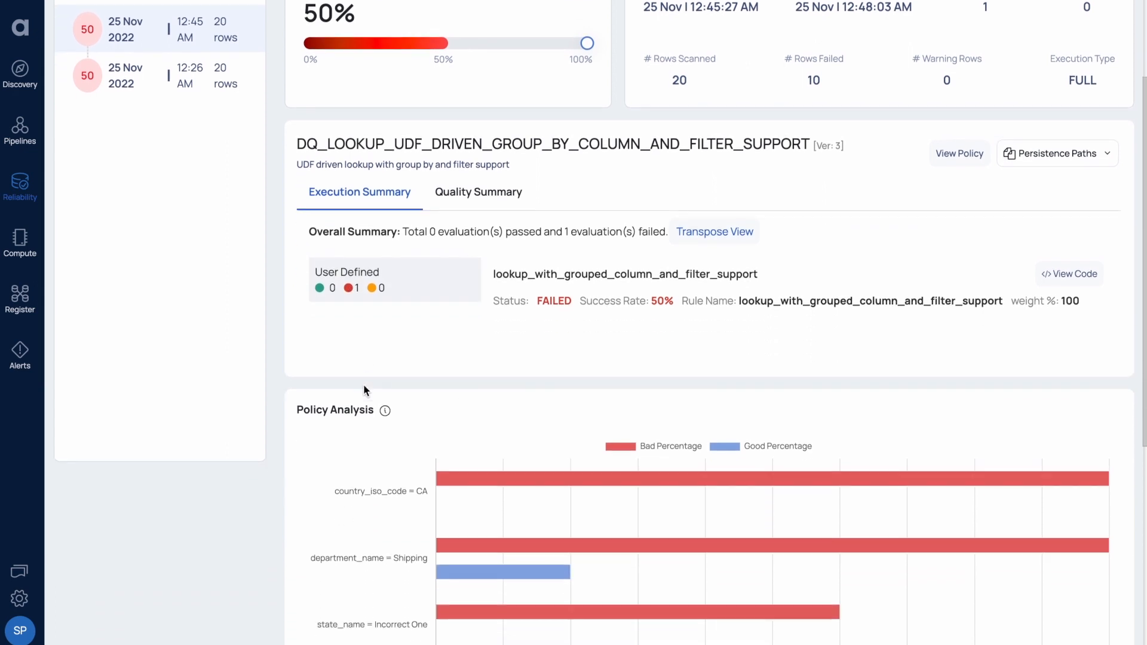
pyautogui.click(1069, 270)
pyautogui.scroll(-3, 644, 306)
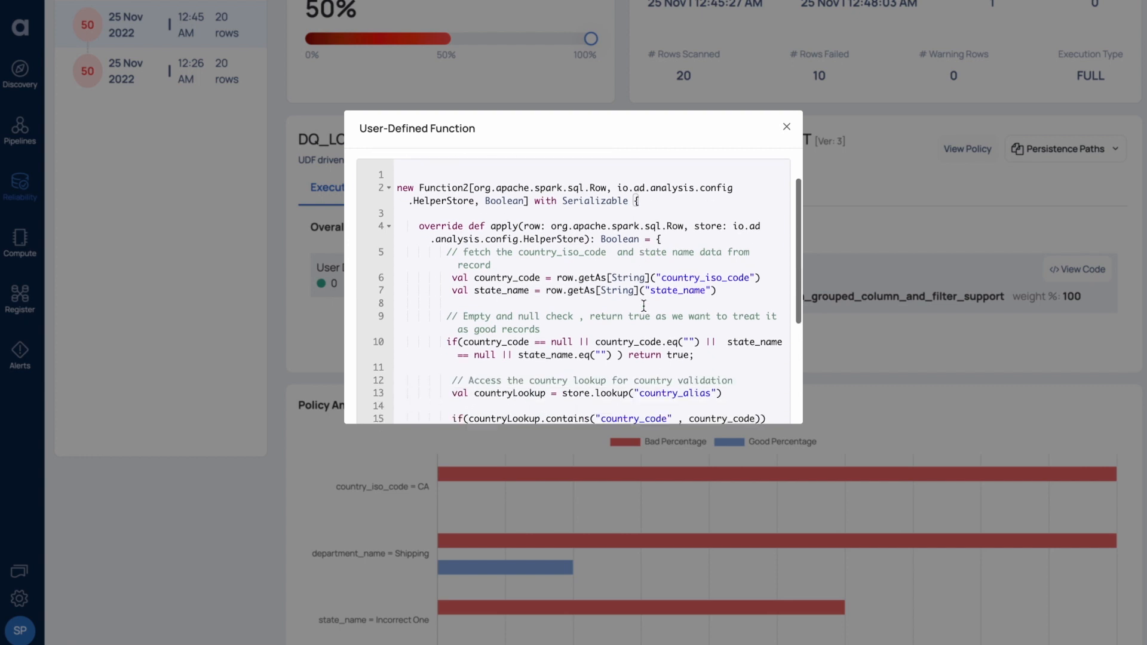
pyautogui.moveTo(448, 253); pyautogui.dragTo(450, 267)
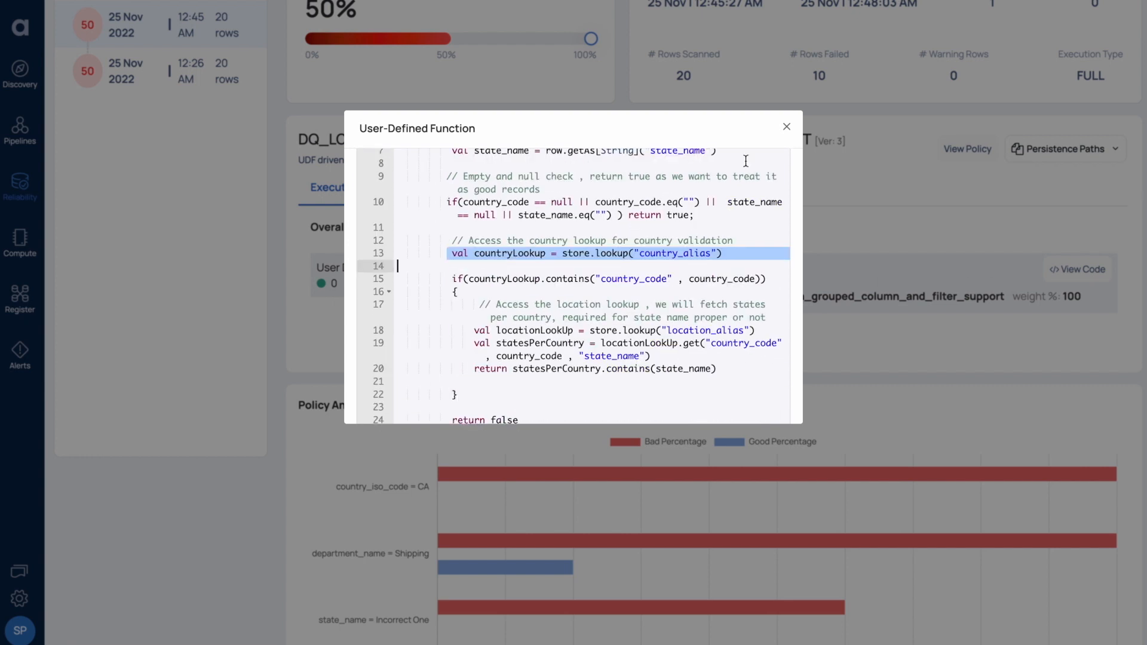
pyautogui.click(787, 127)
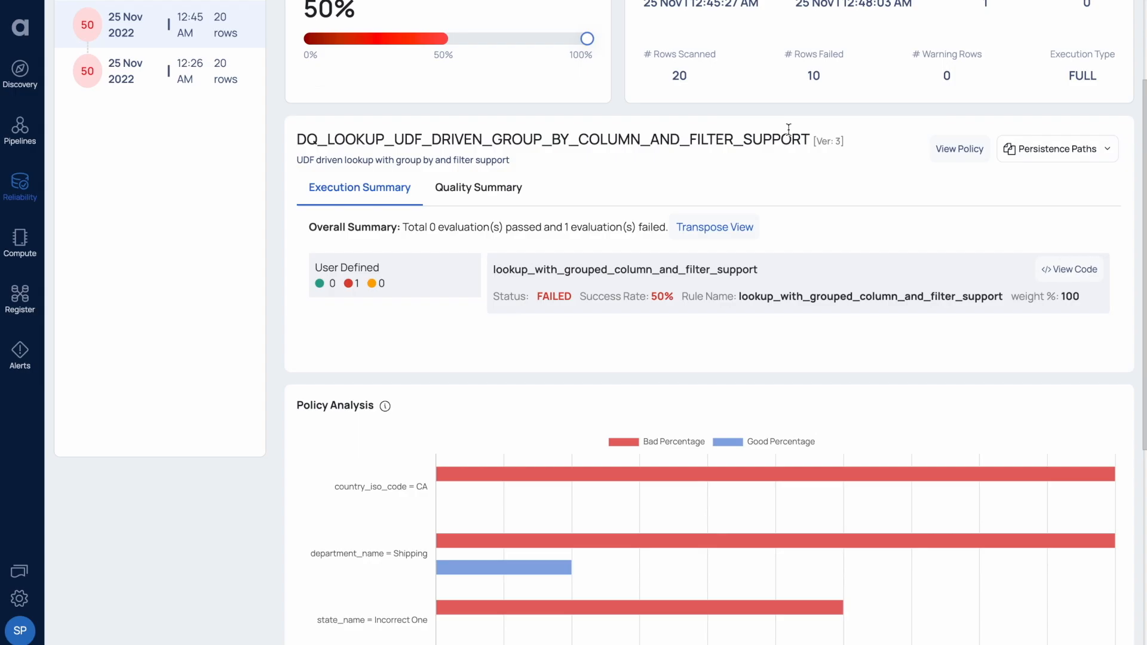